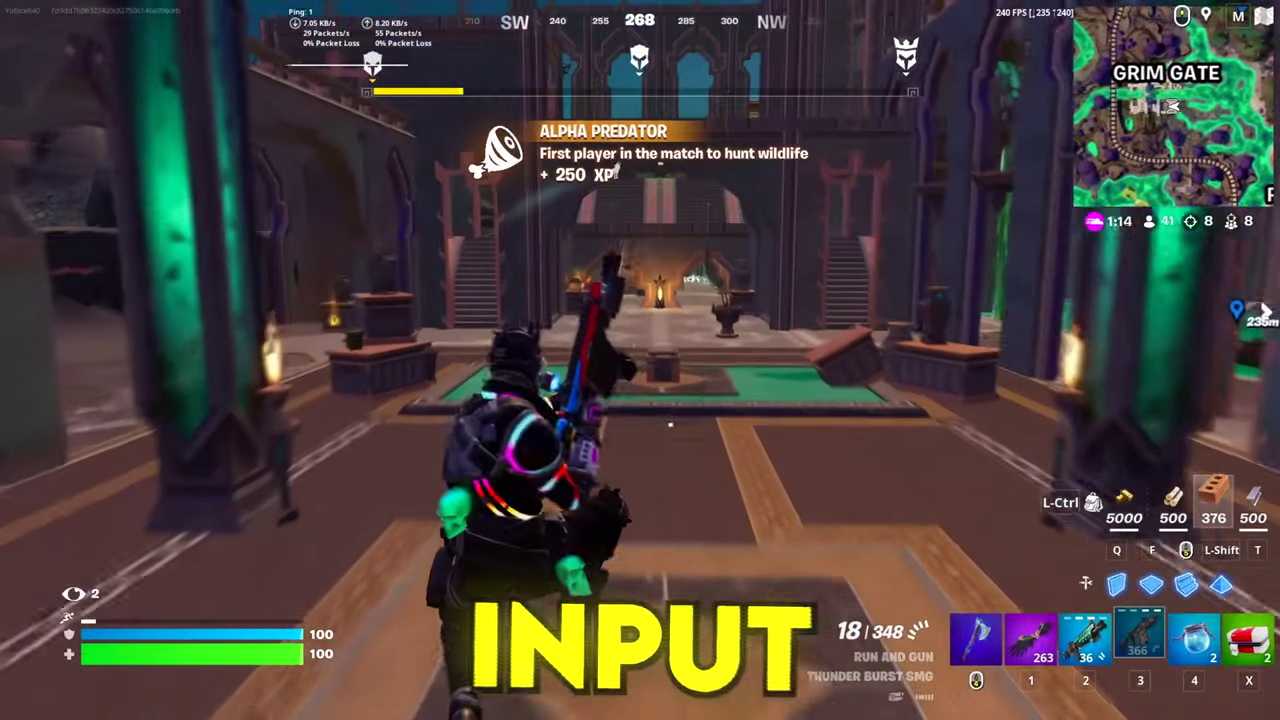
{"action": "key", "text": "c"}
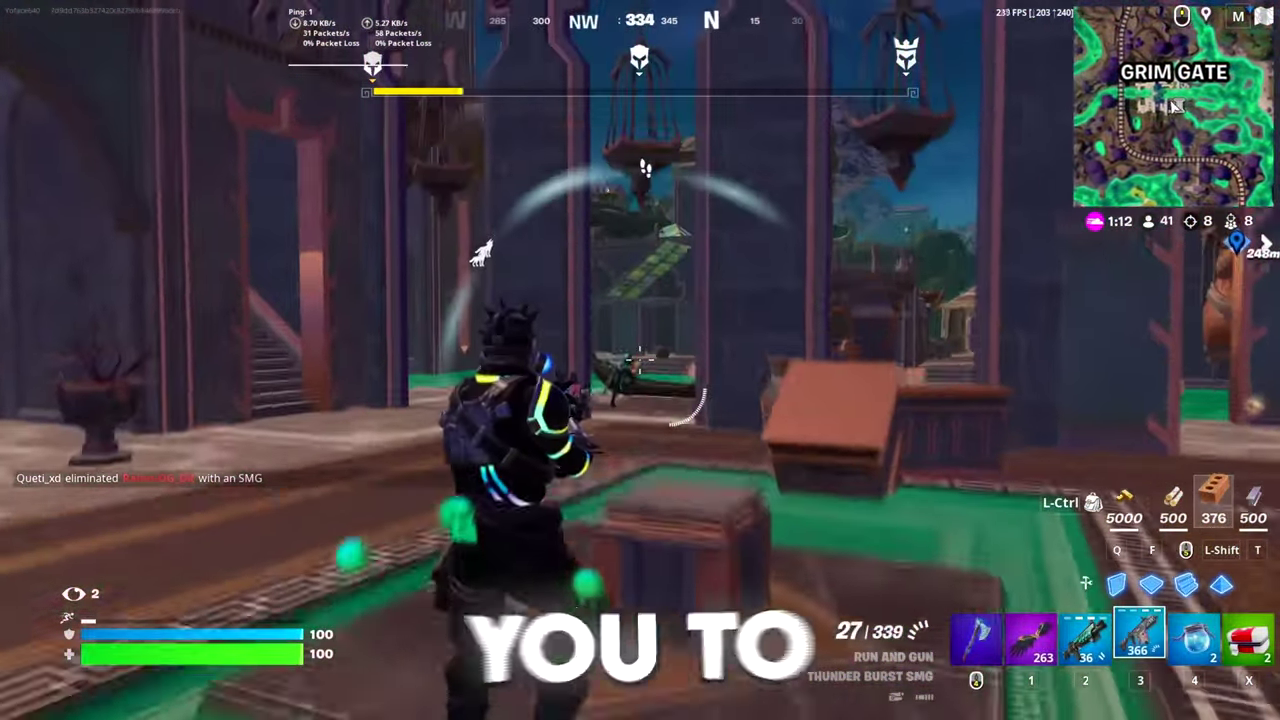
{"action": "left_click", "coordinate": [640, 360]}
{"action": "key", "text": "2"}
{"action": "left_click", "coordinate": [640, 360]}
{"action": "left_click", "coordinate": [640, 360]}
{"action": "key", "text": "3"}
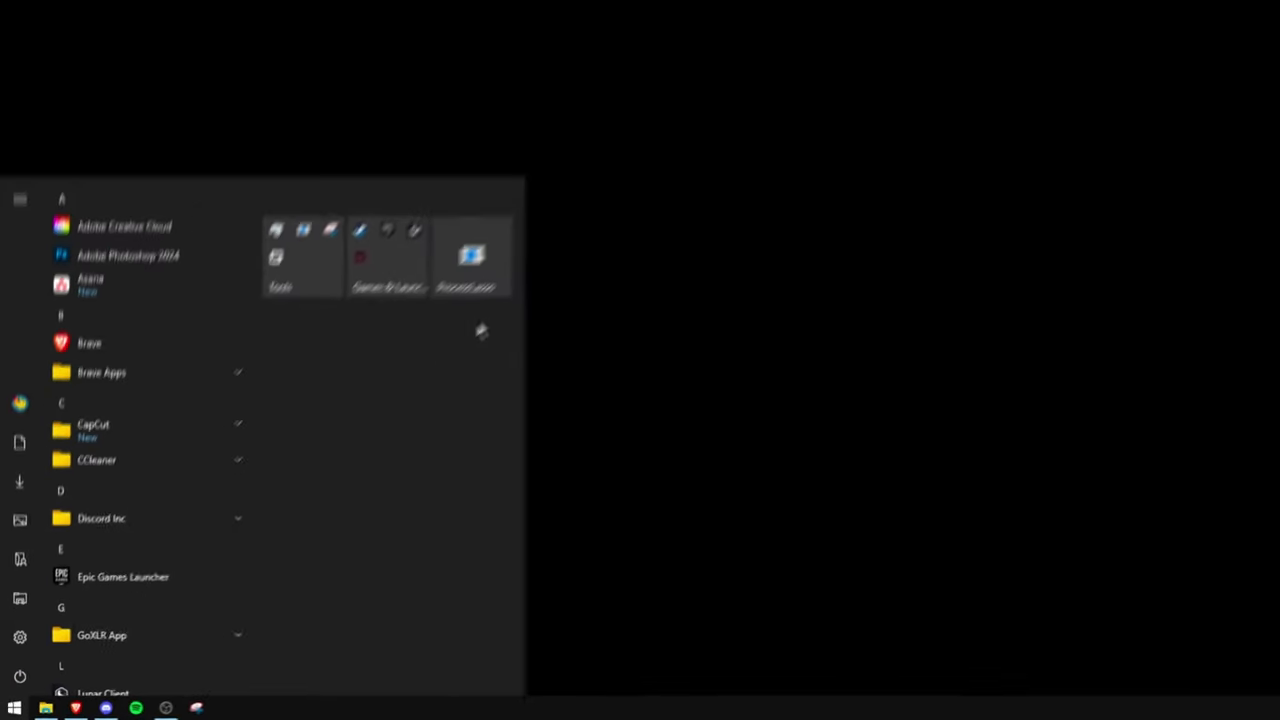
Open System Information and list the hardware IRQs down to the NVIDIA GeForce RTX 3070 entry.
{"action": "type", "text": "System Inform"}
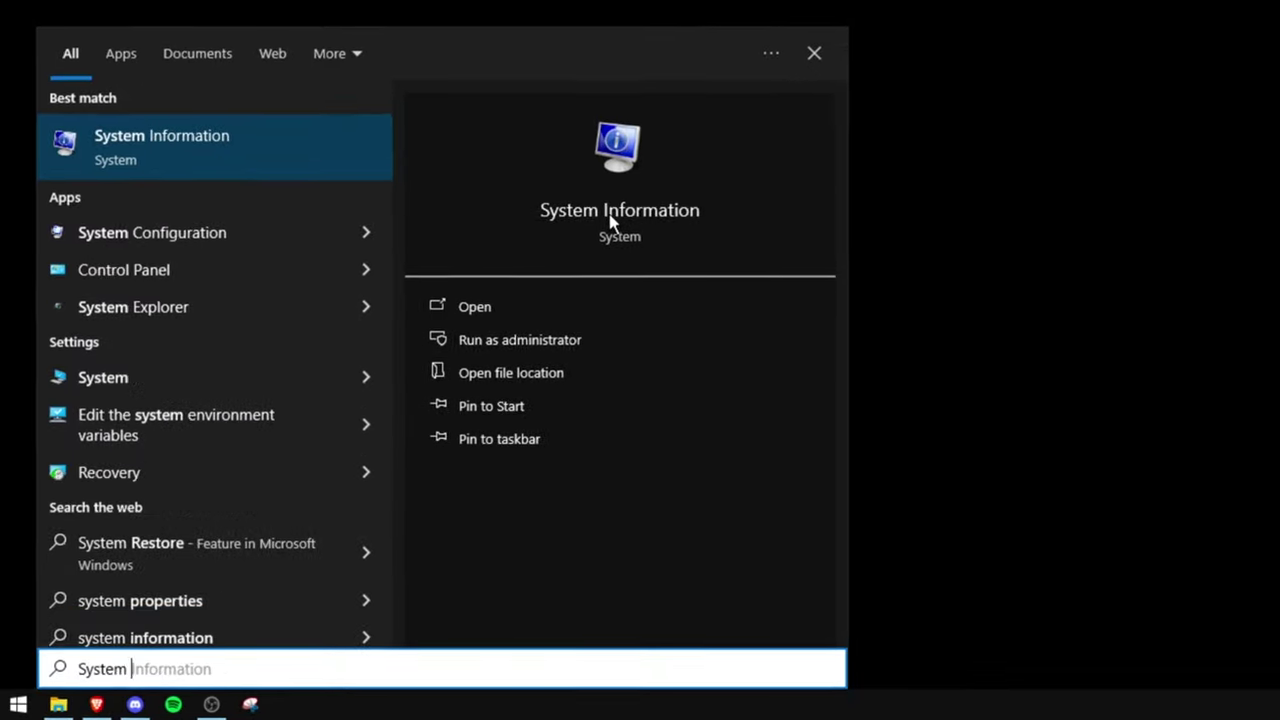
{"action": "key", "text": "Return"}
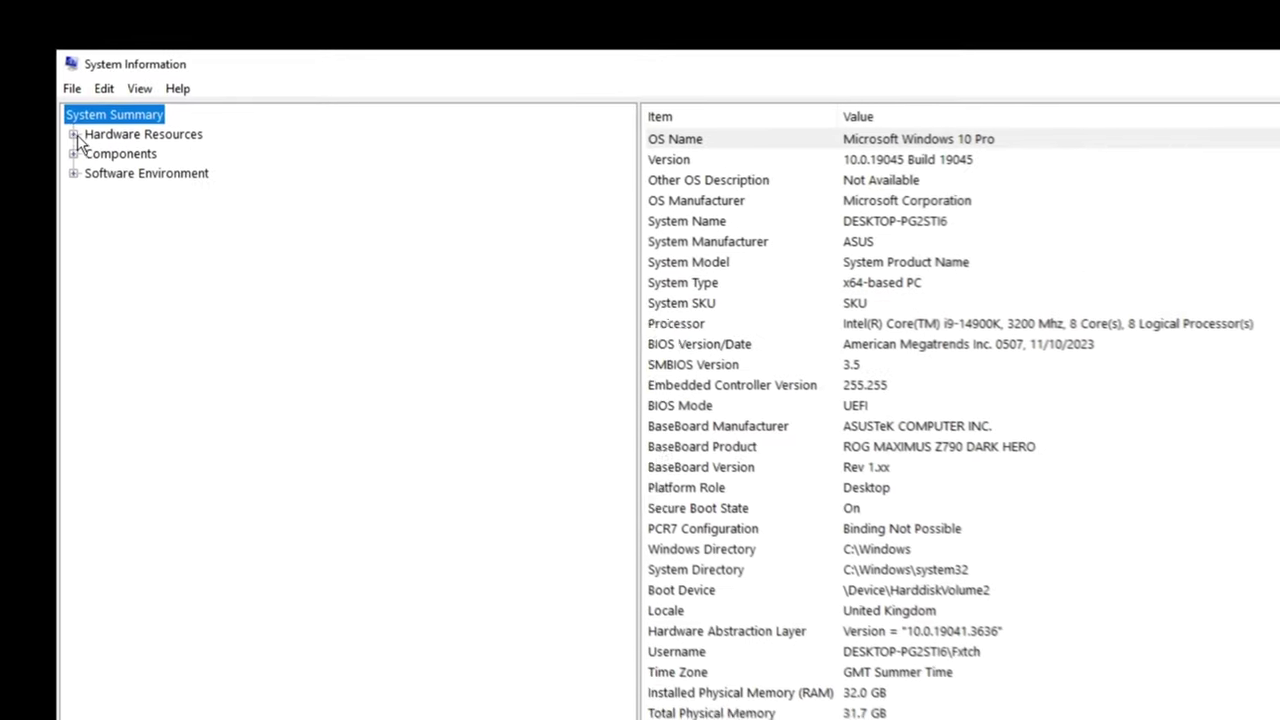
{"action": "left_click", "coordinate": [72, 136]}
{"action": "left_click", "coordinate": [119, 242]}
{"action": "left_click_drag", "start_coordinate": [1236, 108], "coordinate": [1236, 135]}
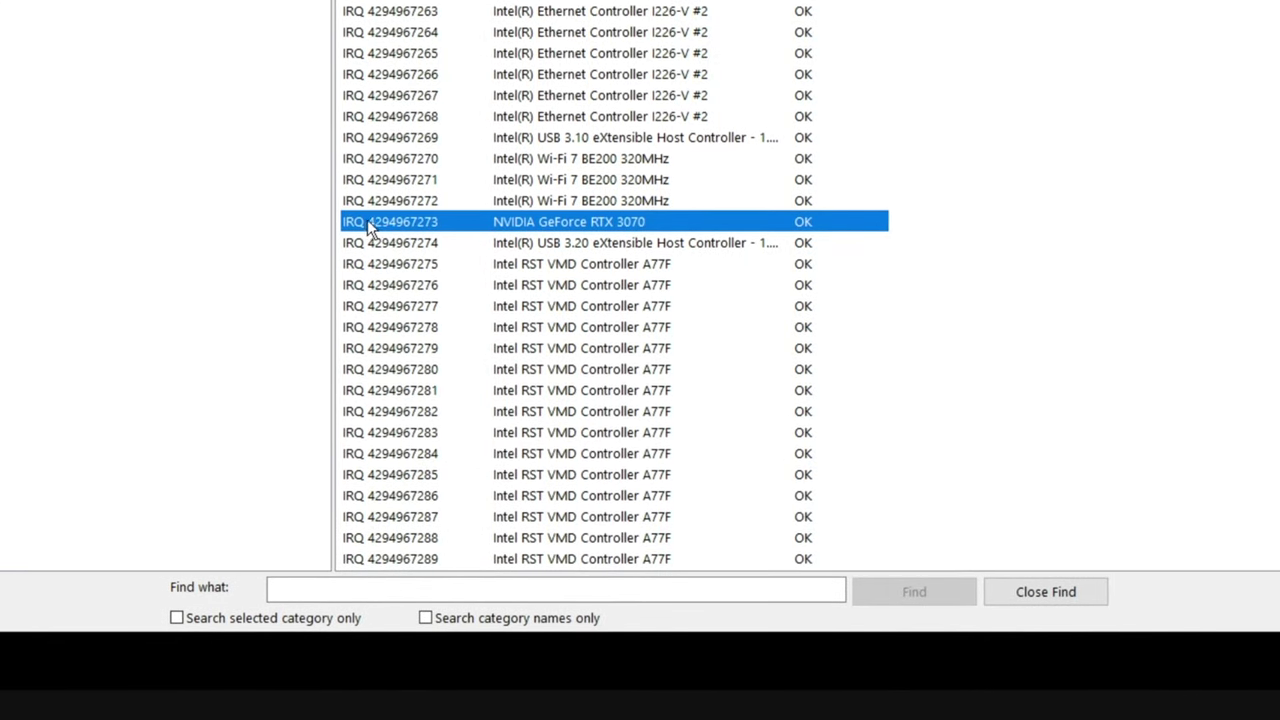
{"action": "left_click", "coordinate": [321, 590]}
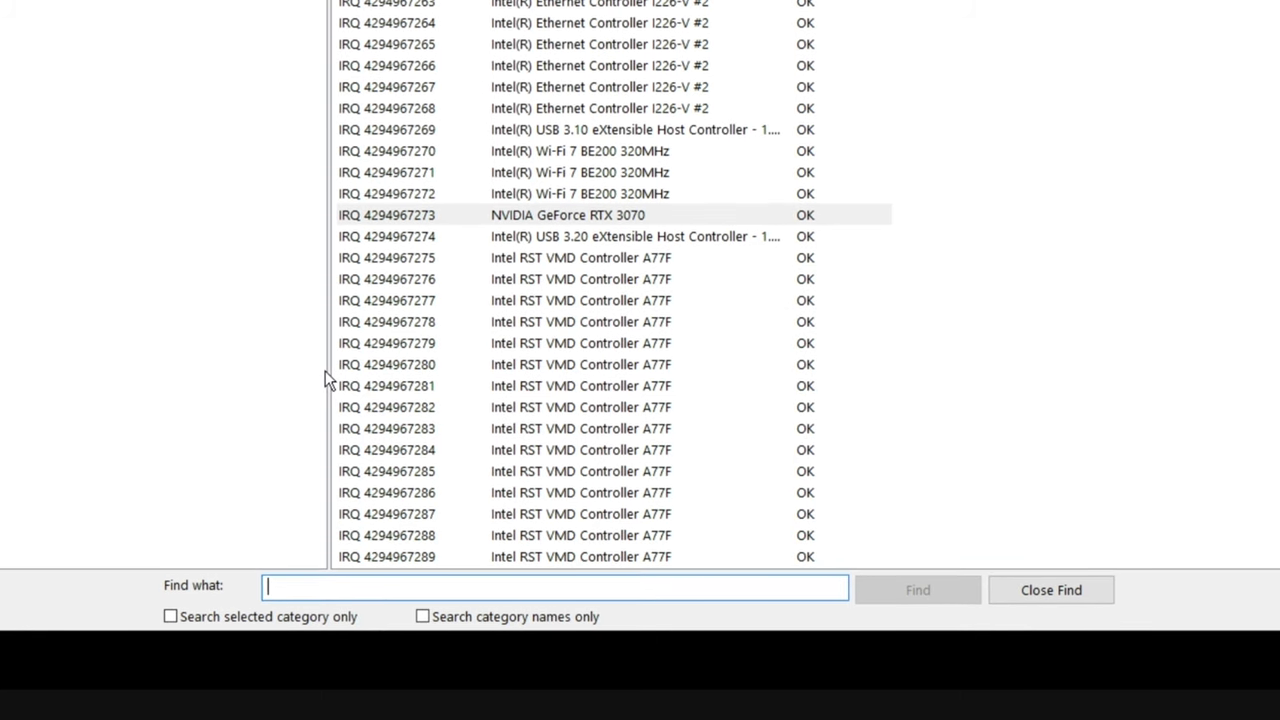
{"action": "type", "text": "IRQ"}
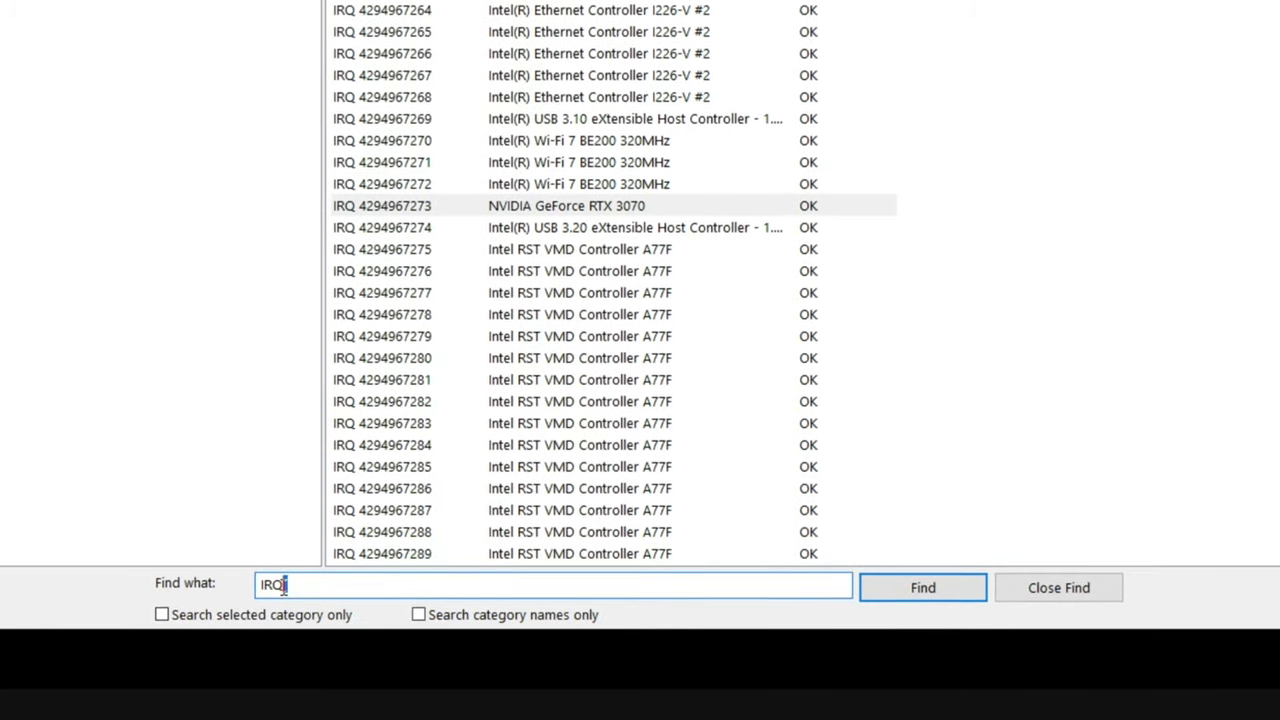
{"action": "type", "text": "[429"}
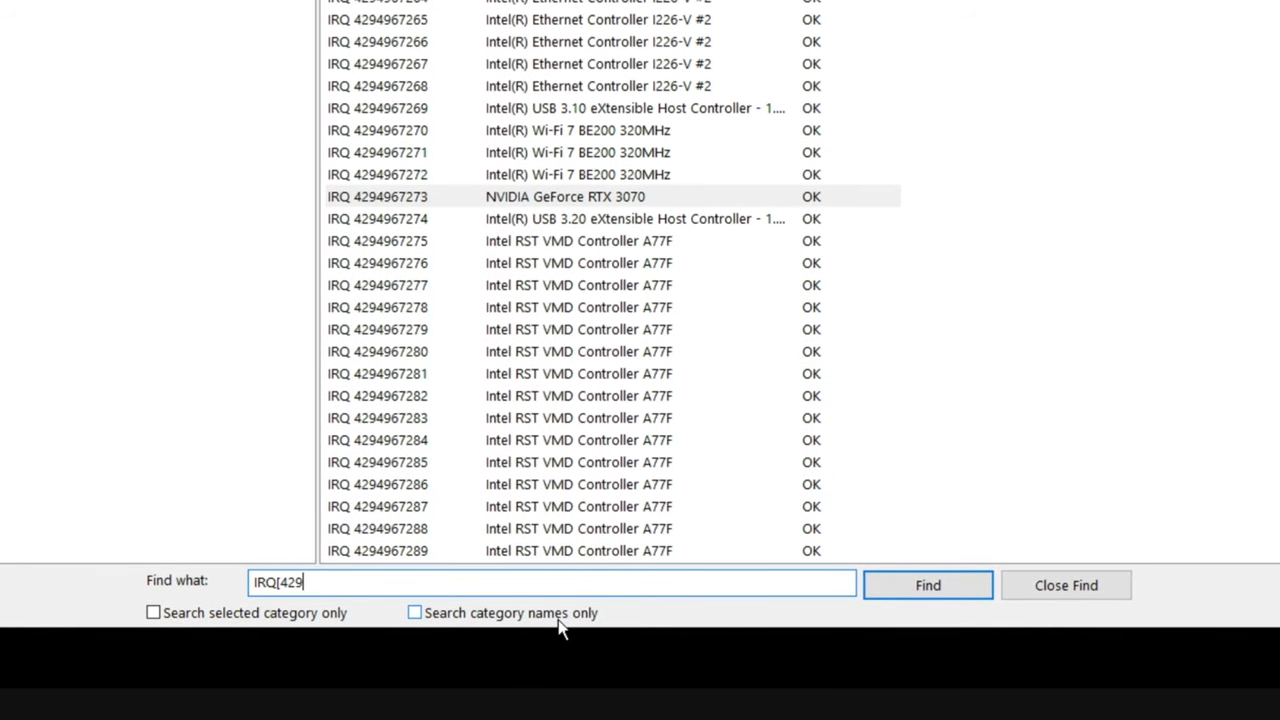
{"action": "type", "text": "4967273]"}
{"action": "left_click_drag", "start_coordinate": [360, 582], "coordinate": [331, 580]}
{"action": "right_click", "coordinate": [260, 584]}
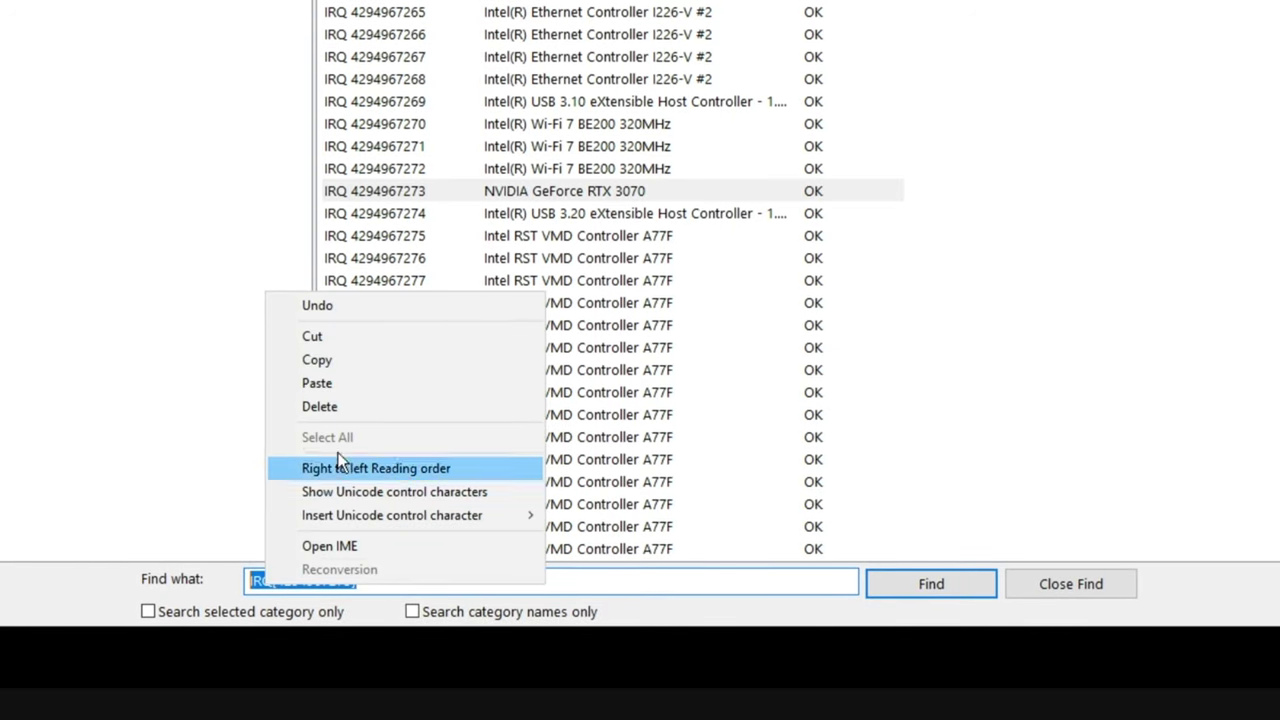
{"action": "left_click", "coordinate": [318, 361]}
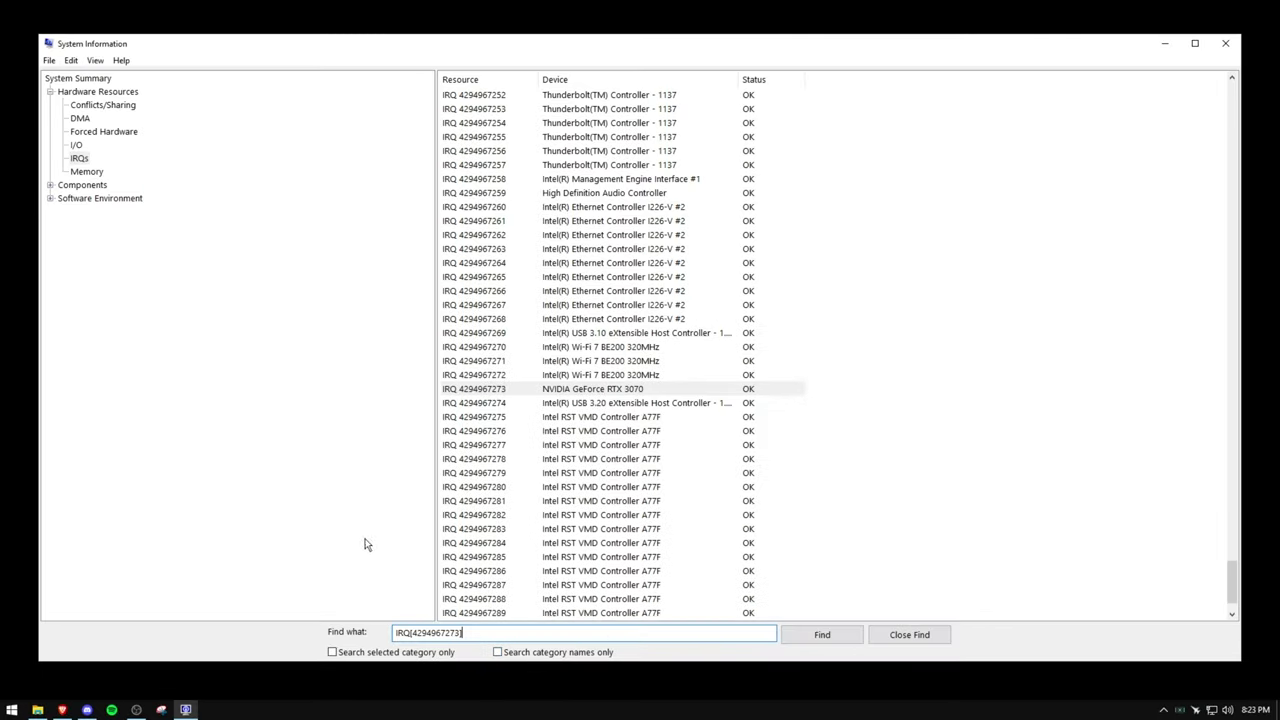
Open Registry Editor and go to HKEY_LOCAL_MACHINE\SYSTEM\ControlSet001\Control\PriorityControl.
{"action": "key", "text": "super"}
{"action": "type", "text": "registr"}
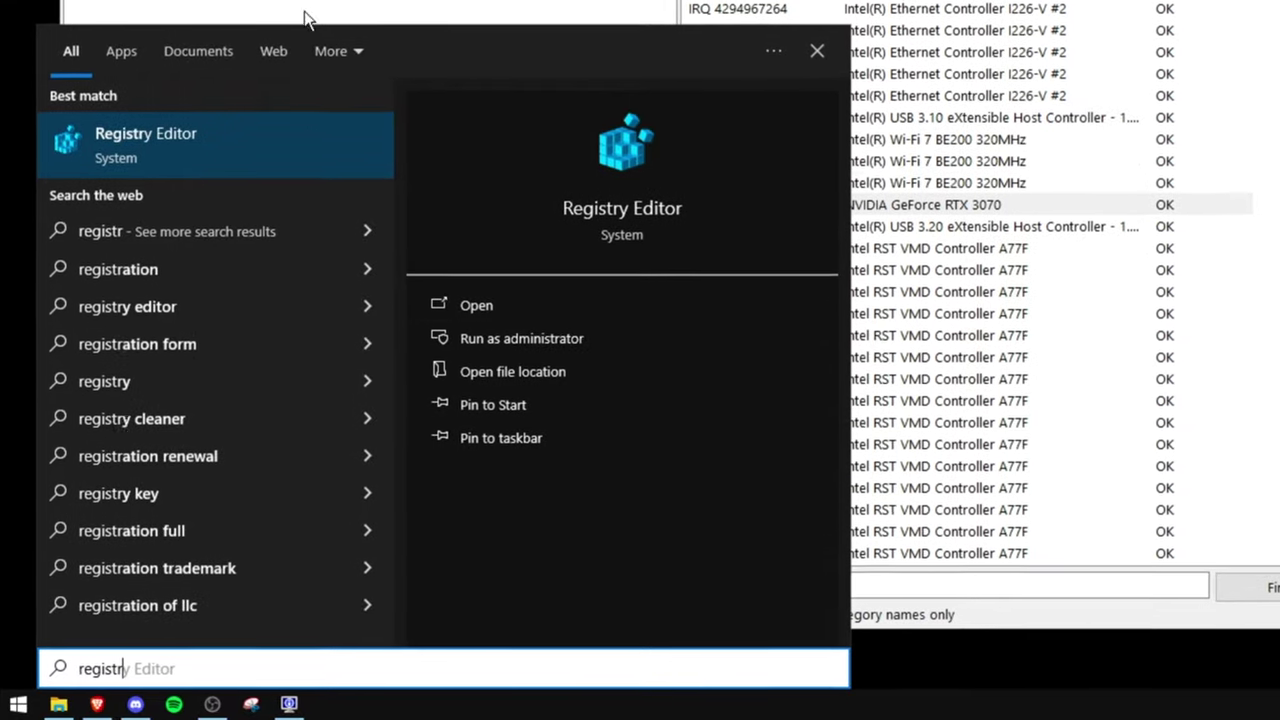
{"action": "left_click", "coordinate": [216, 131]}
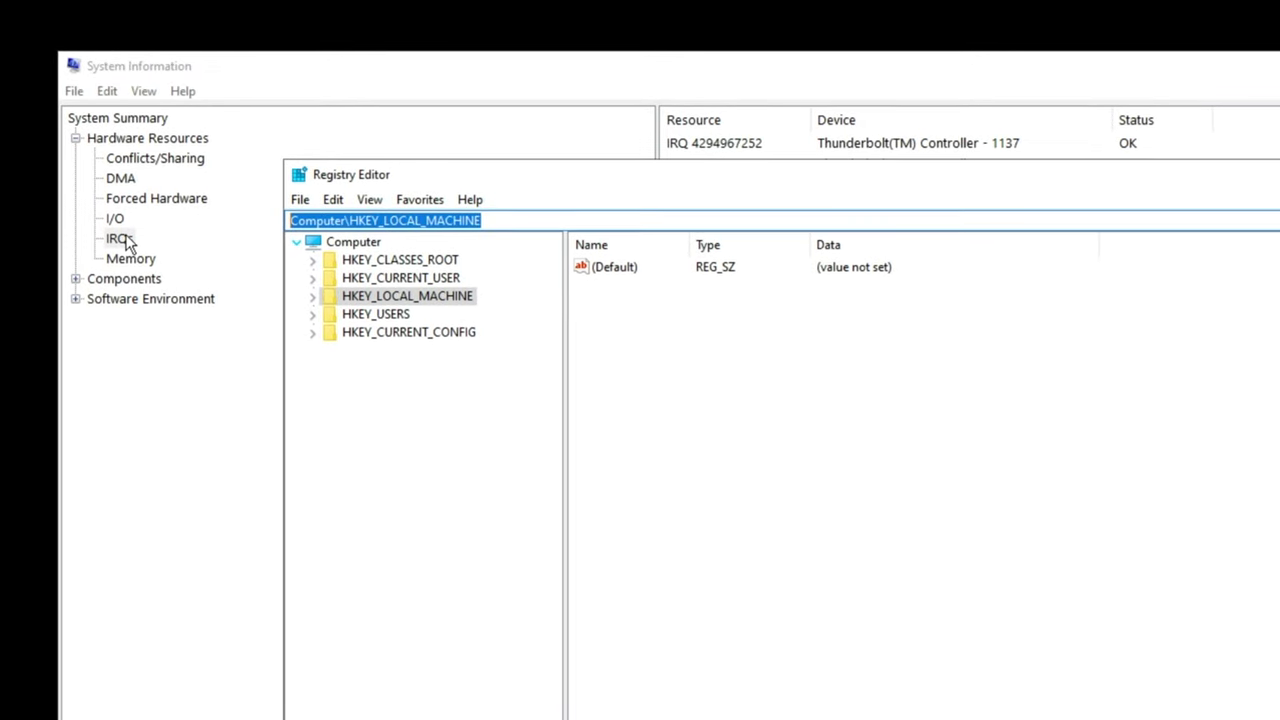
{"action": "key", "text": "ctrl+v"}
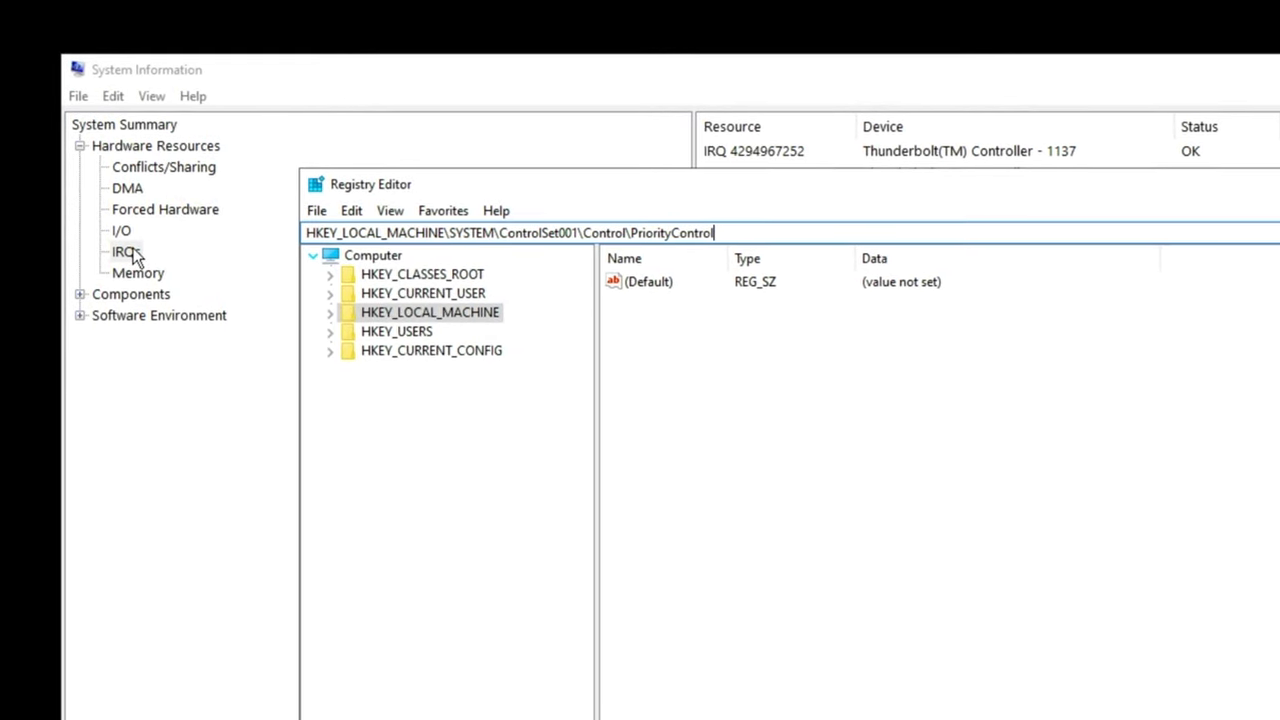
{"action": "key", "text": "Return"}
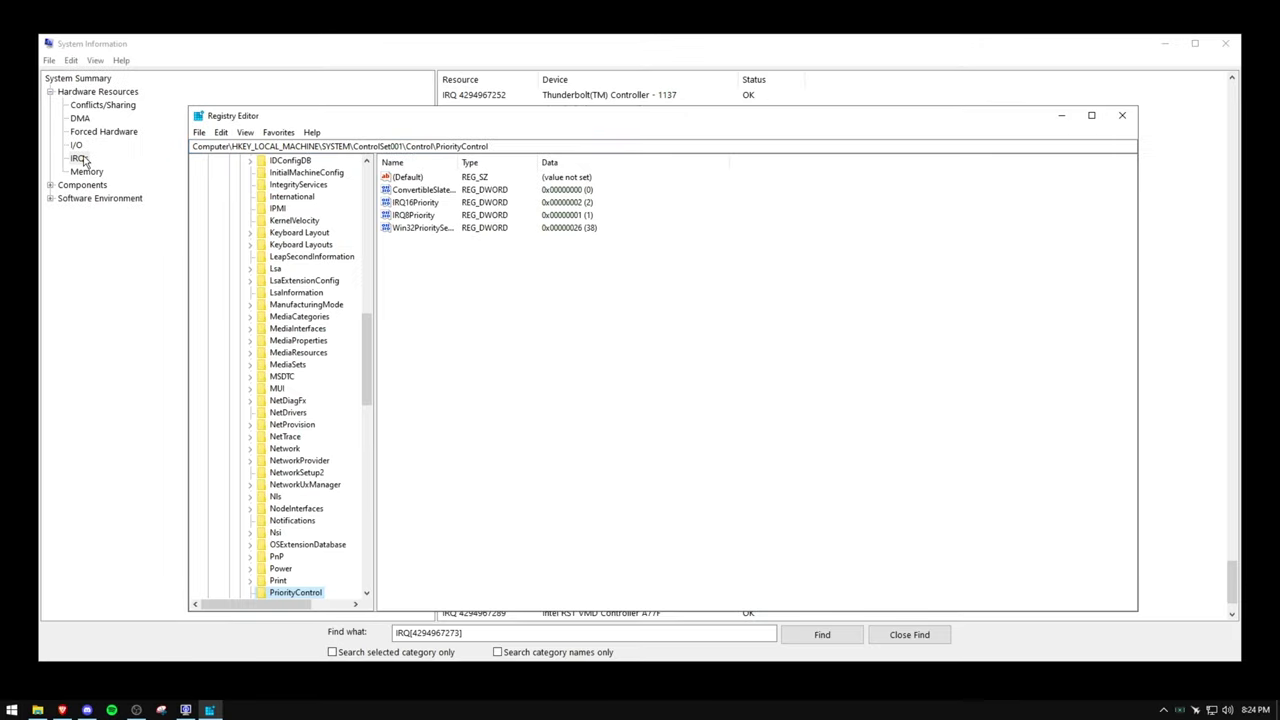
{"action": "right_click", "coordinate": [455, 277]}
{"action": "mouse_move", "coordinate": [484, 285]}
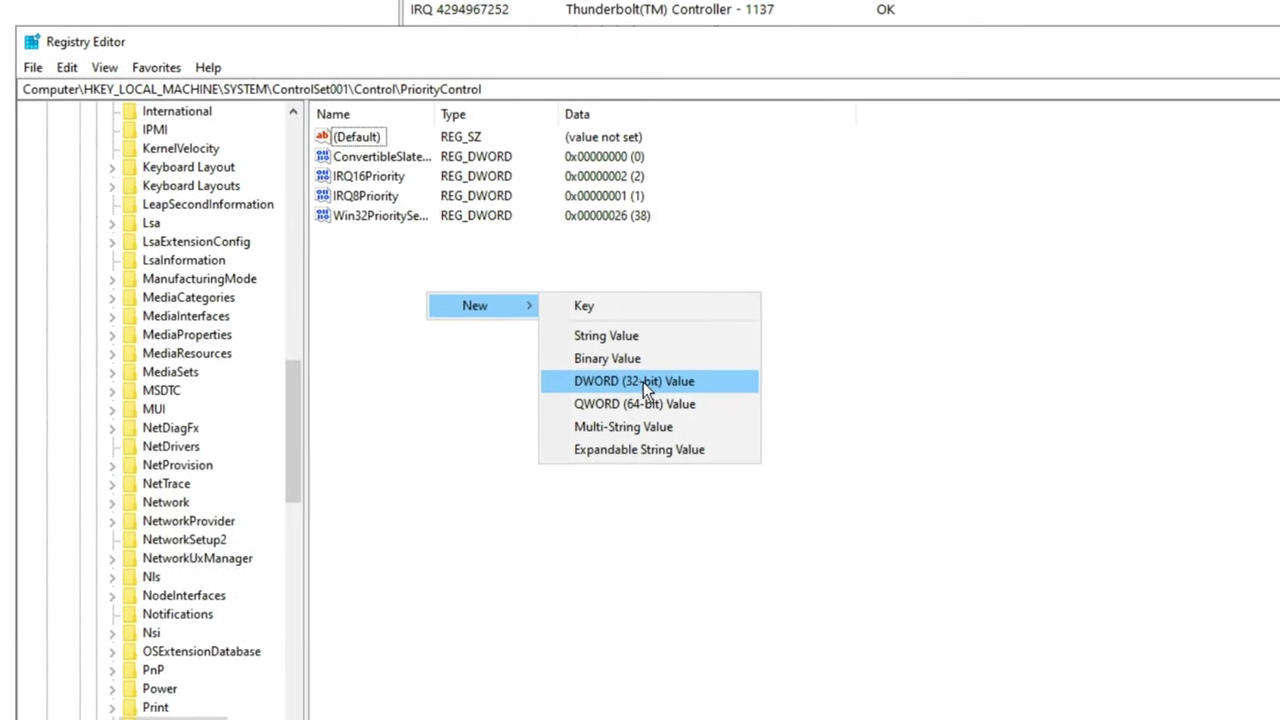
{"action": "left_click", "coordinate": [643, 382]}
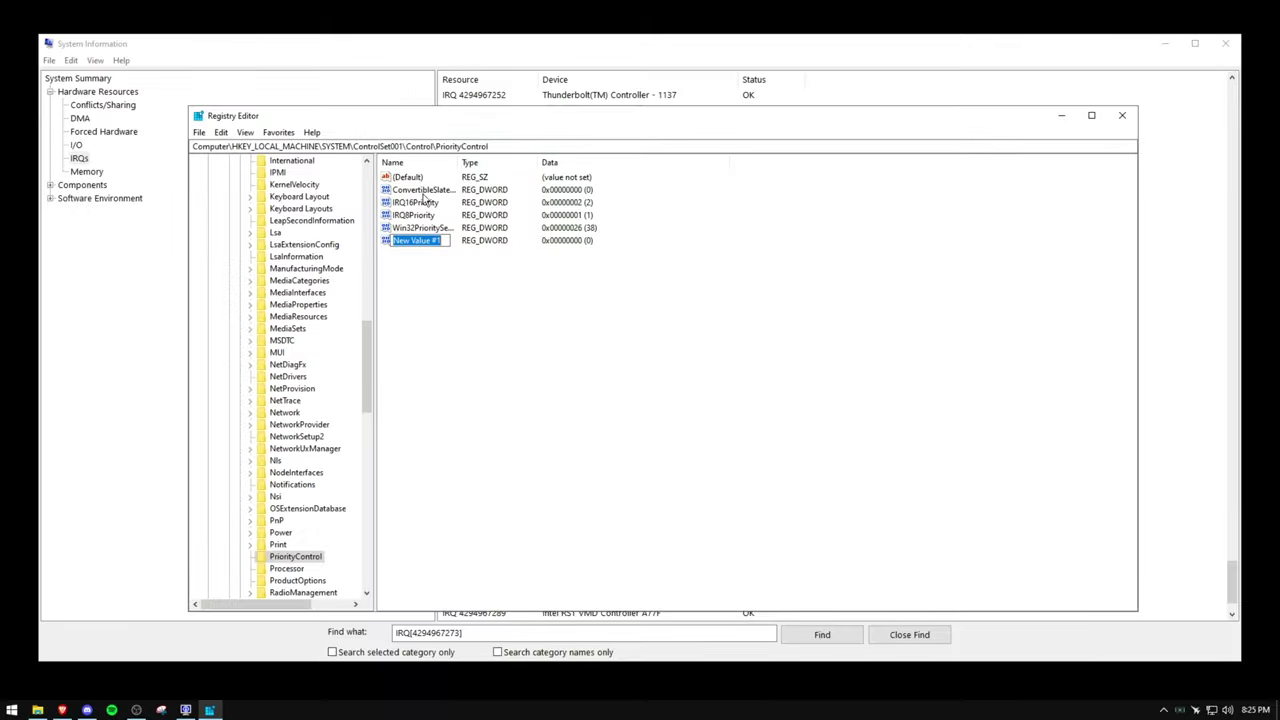
{"action": "left_click", "coordinate": [333, 643]}
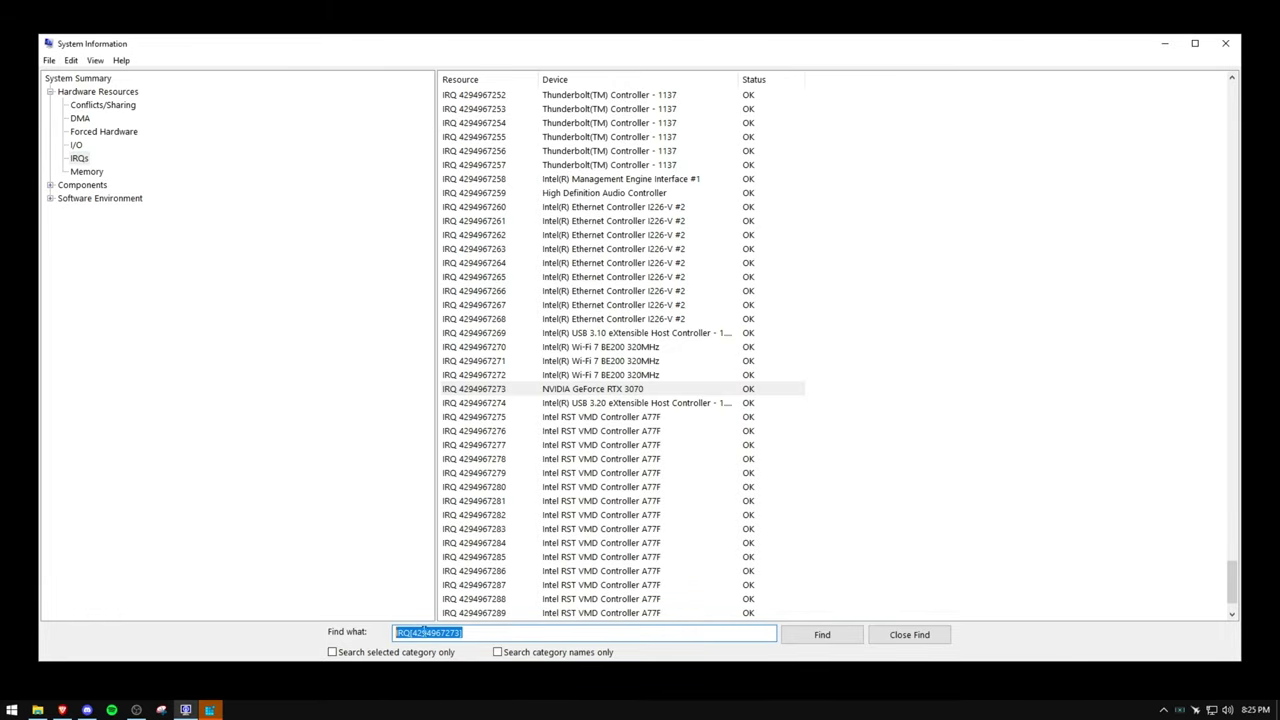
{"action": "left_click", "coordinate": [210, 710]}
{"action": "key", "text": "ctrl+v"}
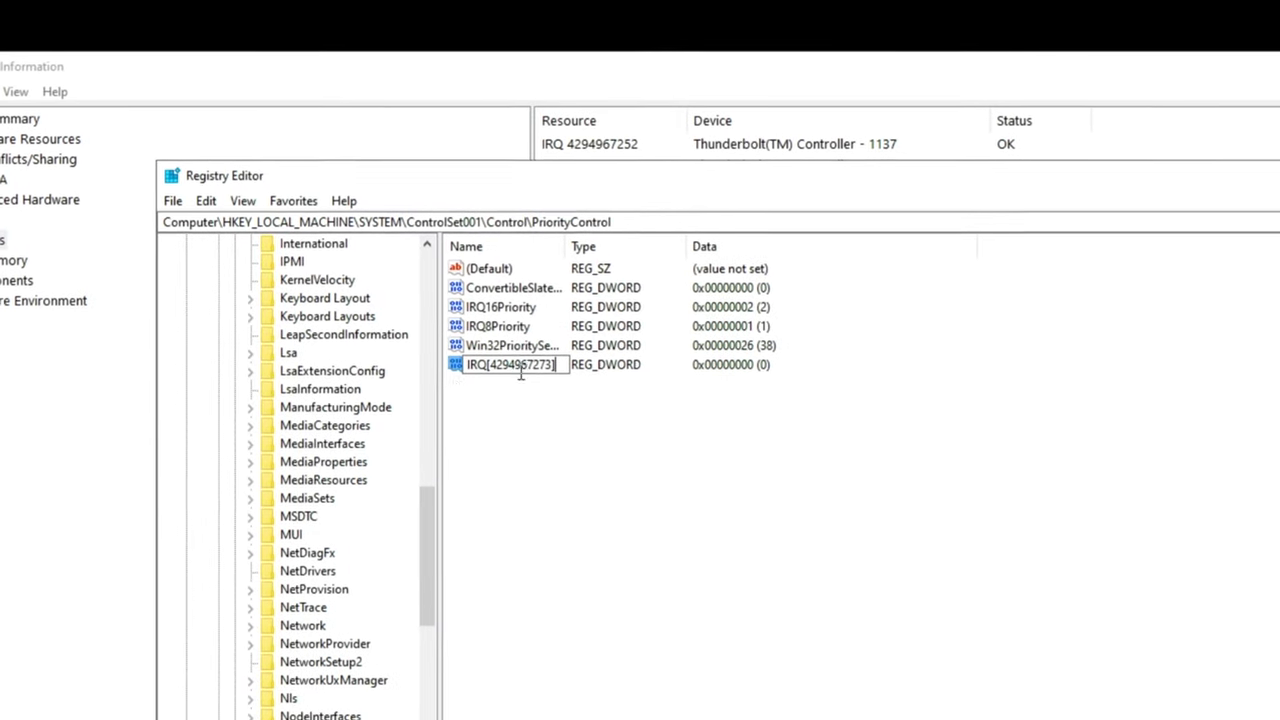
Remove the opening and closing square brackets from the new IRQ value's name.
{"action": "left_click", "coordinate": [490, 368]}
{"action": "key", "text": "BackSpace"}
{"action": "left_click", "coordinate": [560, 366]}
{"action": "key", "text": "BackSpace"}
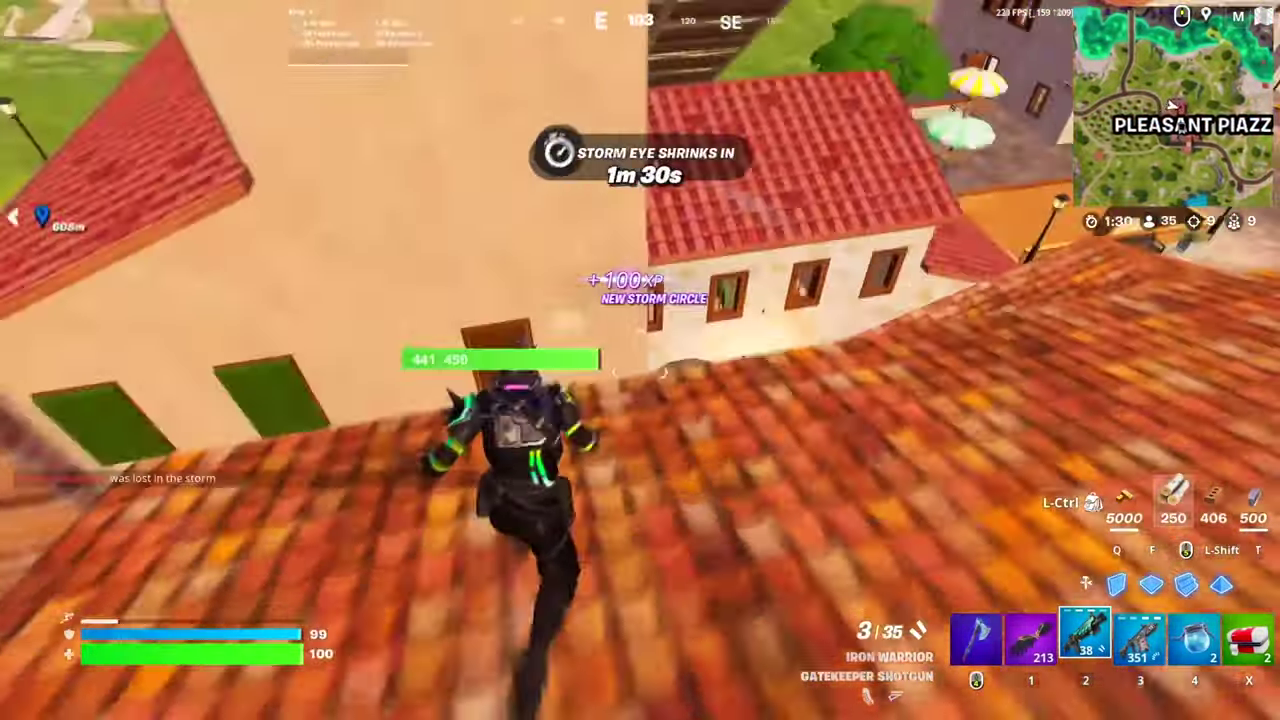
{"action": "key", "text": "3"}
{"action": "key", "text": "shift"}
{"action": "left_click", "coordinate": [640, 360]}
{"action": "key", "text": "3"}
{"action": "left_click", "coordinate": [640, 360]}
{"action": "key", "text": "2"}
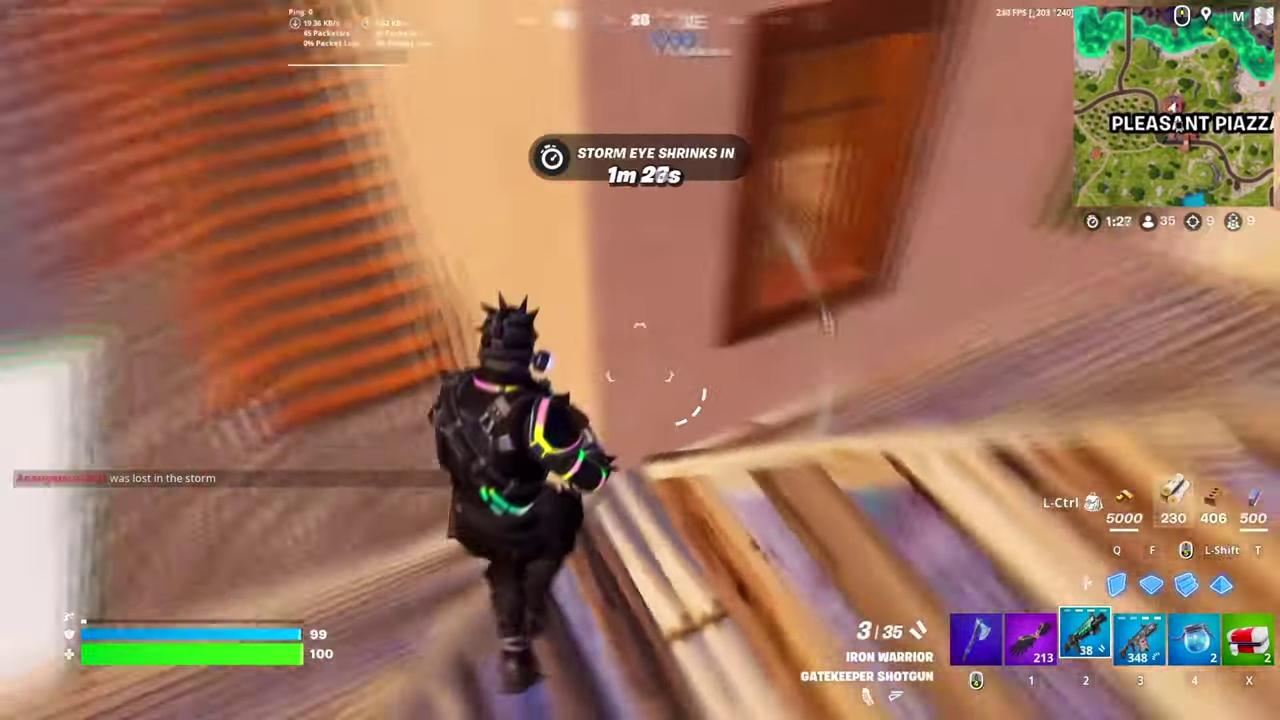
{"action": "key", "text": "space"}
{"action": "key", "text": "w"}
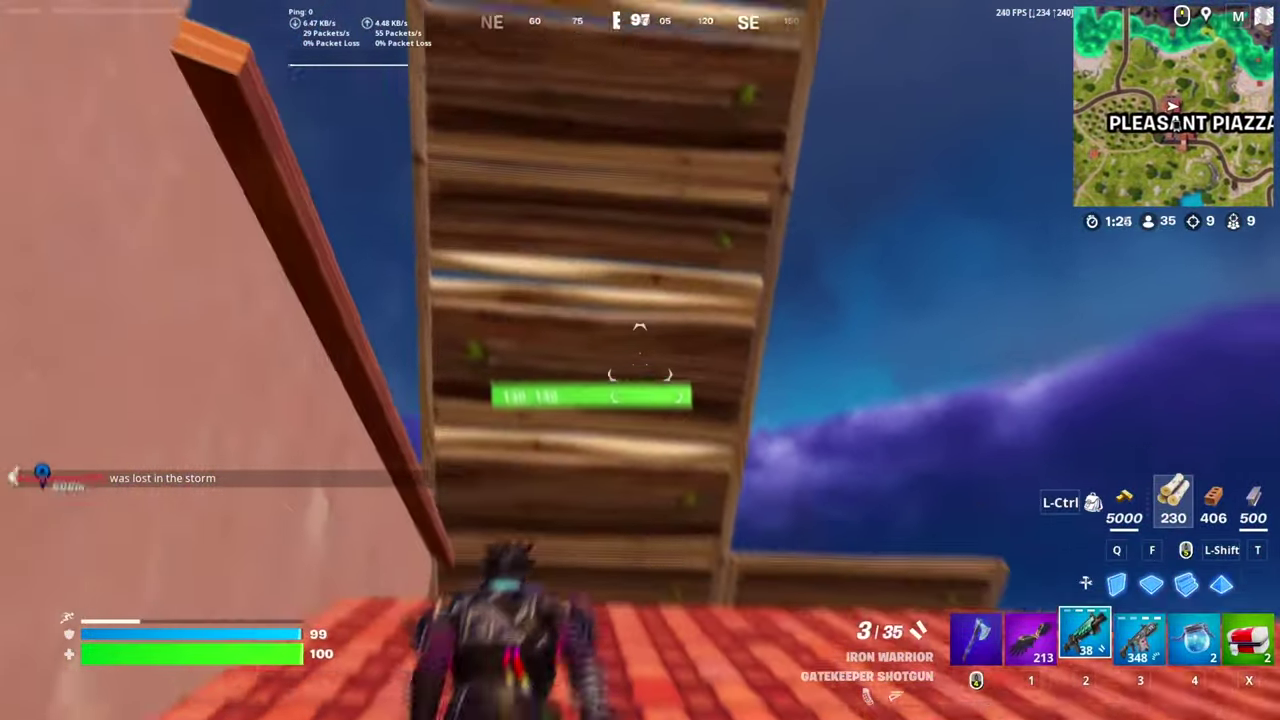
{"action": "key", "text": "space"}
{"action": "key", "text": "w"}
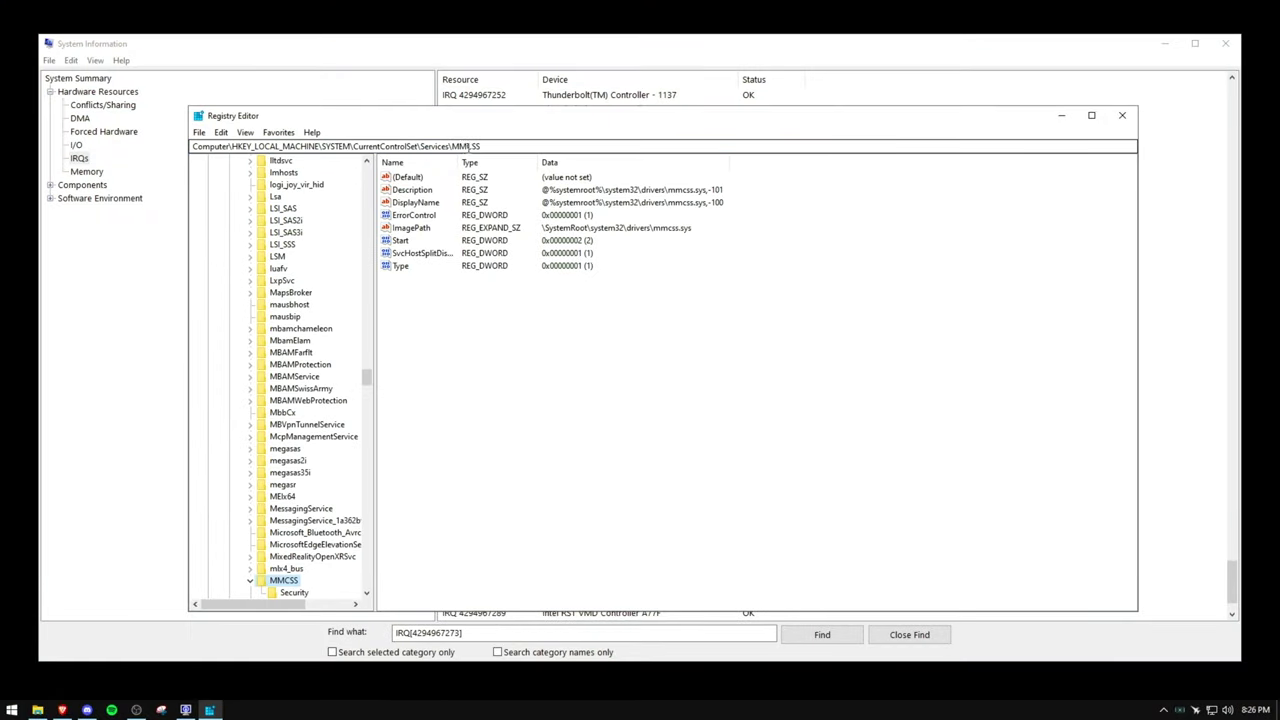
Edit the Start value of the MMCSS service key, using 0x2 as hexadecimal data, and confirm it.
{"action": "scroll", "coordinate": [296, 537], "scroll_direction": "down", "scroll_amount": 2}
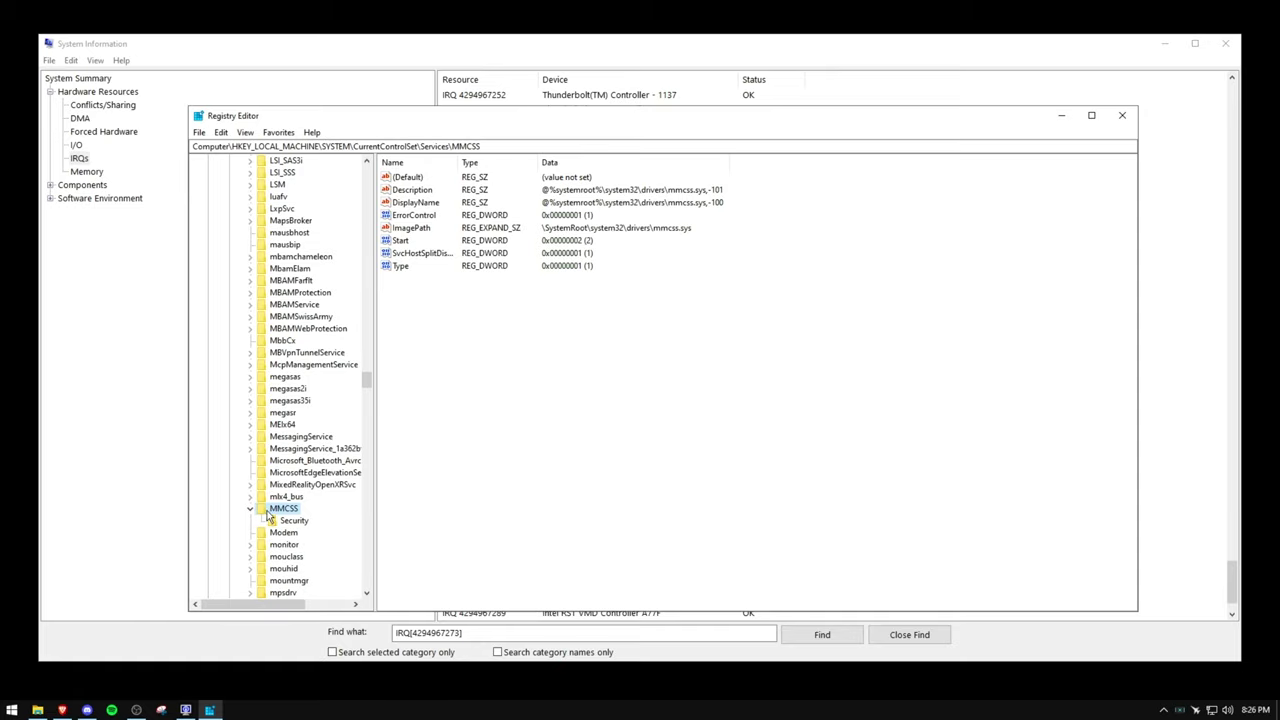
{"action": "double_click", "coordinate": [400, 241]}
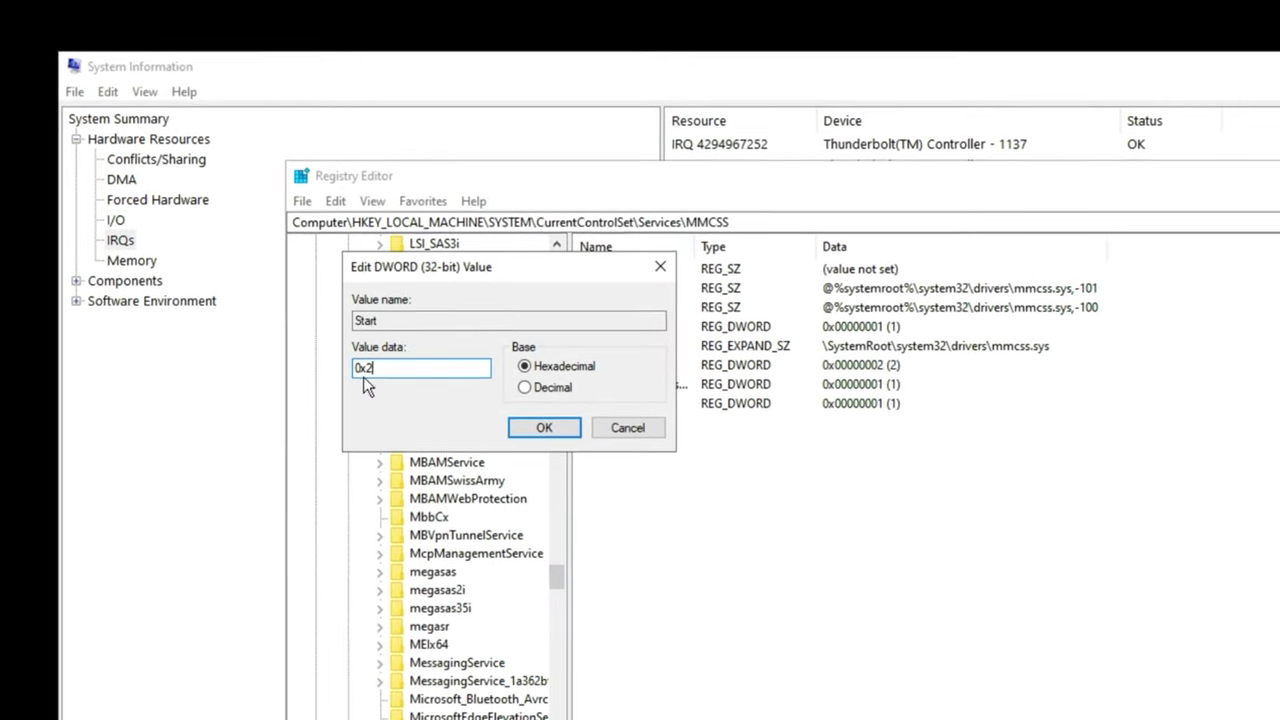
{"action": "left_click_drag", "start_coordinate": [366, 366], "coordinate": [225, 396]}
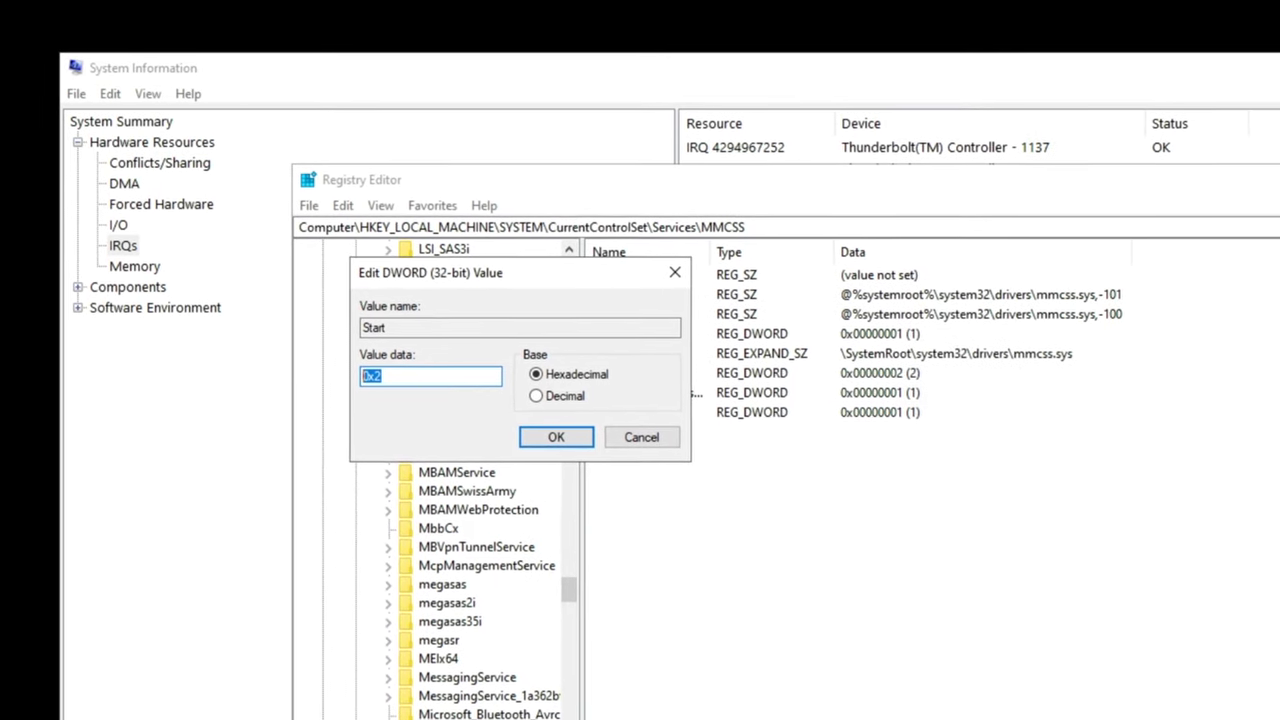
{"action": "left_click", "coordinate": [387, 379]}
{"action": "left_click_drag", "start_coordinate": [367, 379], "coordinate": [440, 398]}
{"action": "left_click", "coordinate": [440, 381]}
{"action": "left_click", "coordinate": [575, 449]}
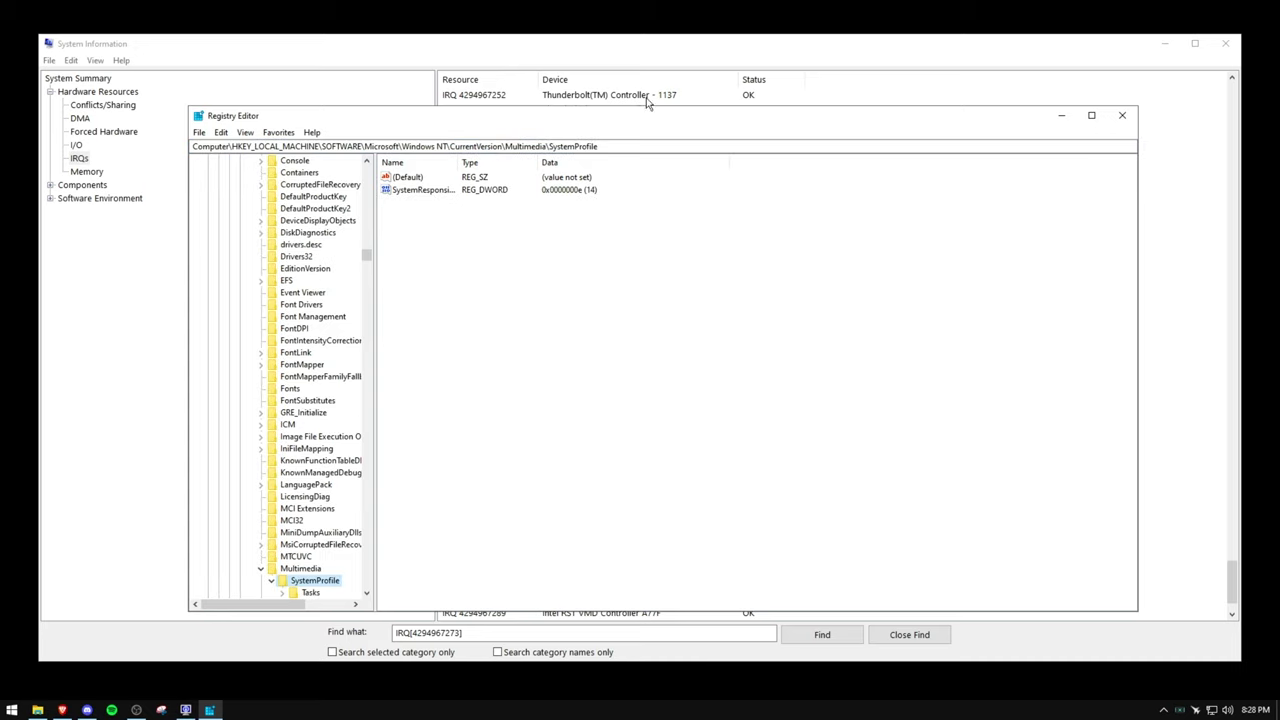
Create a DWORD (32-bit) value named LazyMode in the Multimedia\SystemProfile key and set its data to 1.
{"action": "right_click", "coordinate": [406, 245]}
{"action": "mouse_move", "coordinate": [425, 247]}
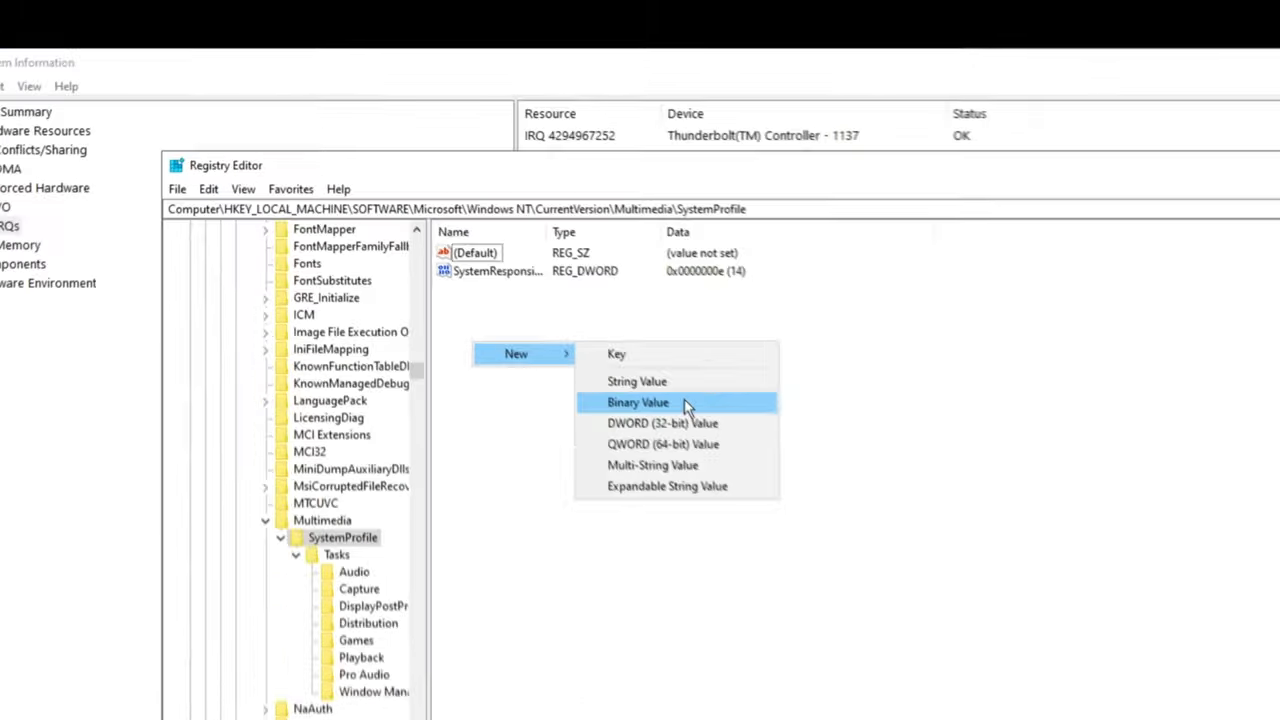
{"action": "left_click", "coordinate": [554, 297]}
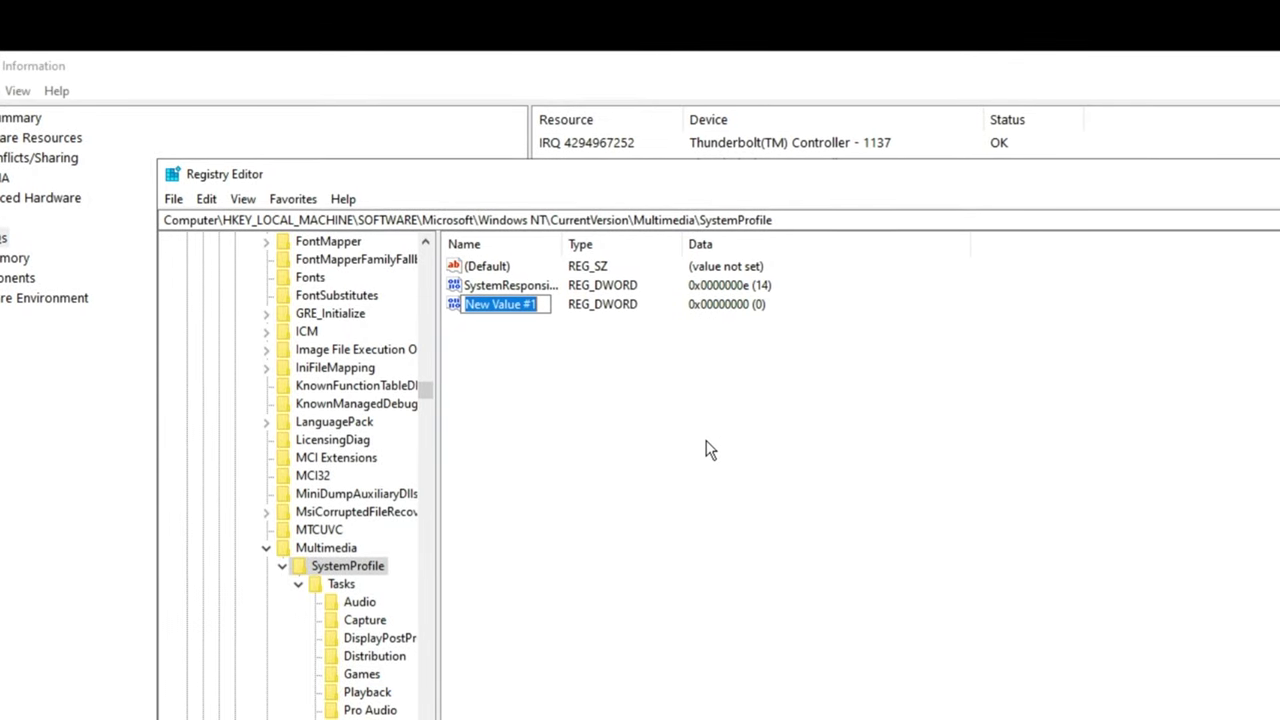
{"action": "type", "text": "LazyMode"}
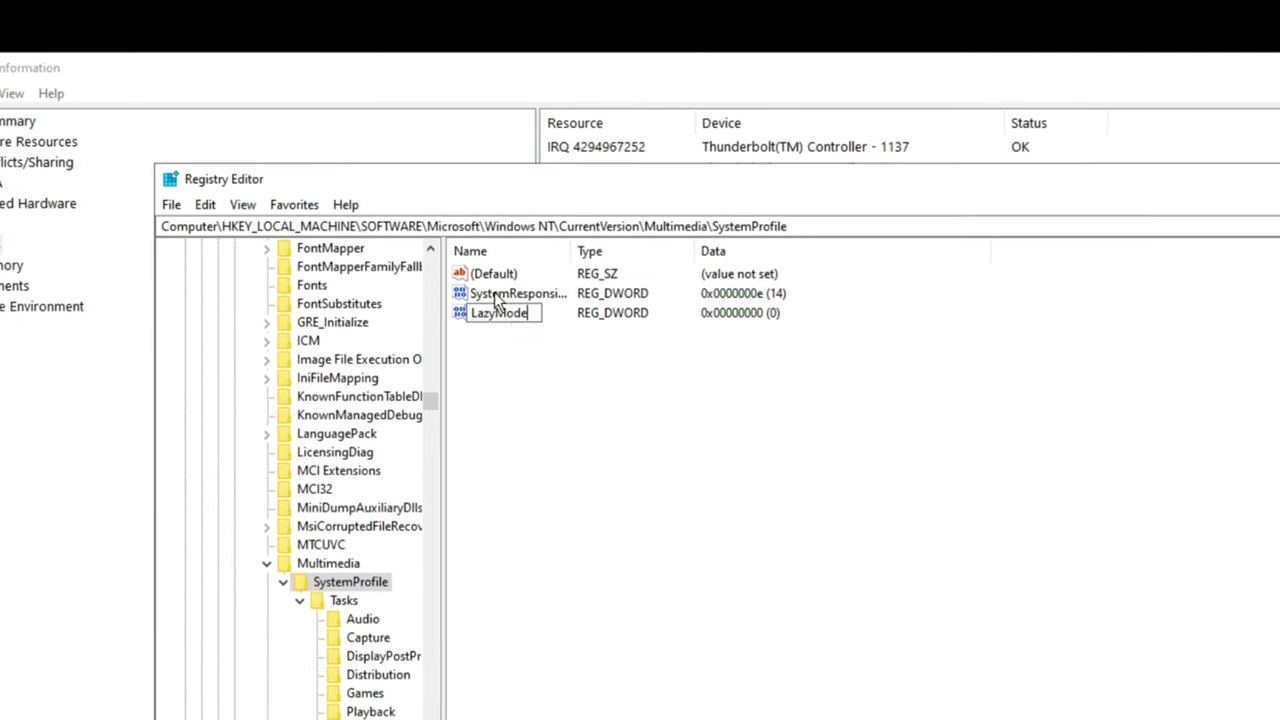
{"action": "key", "text": "Return"}
{"action": "double_click", "coordinate": [527, 318]}
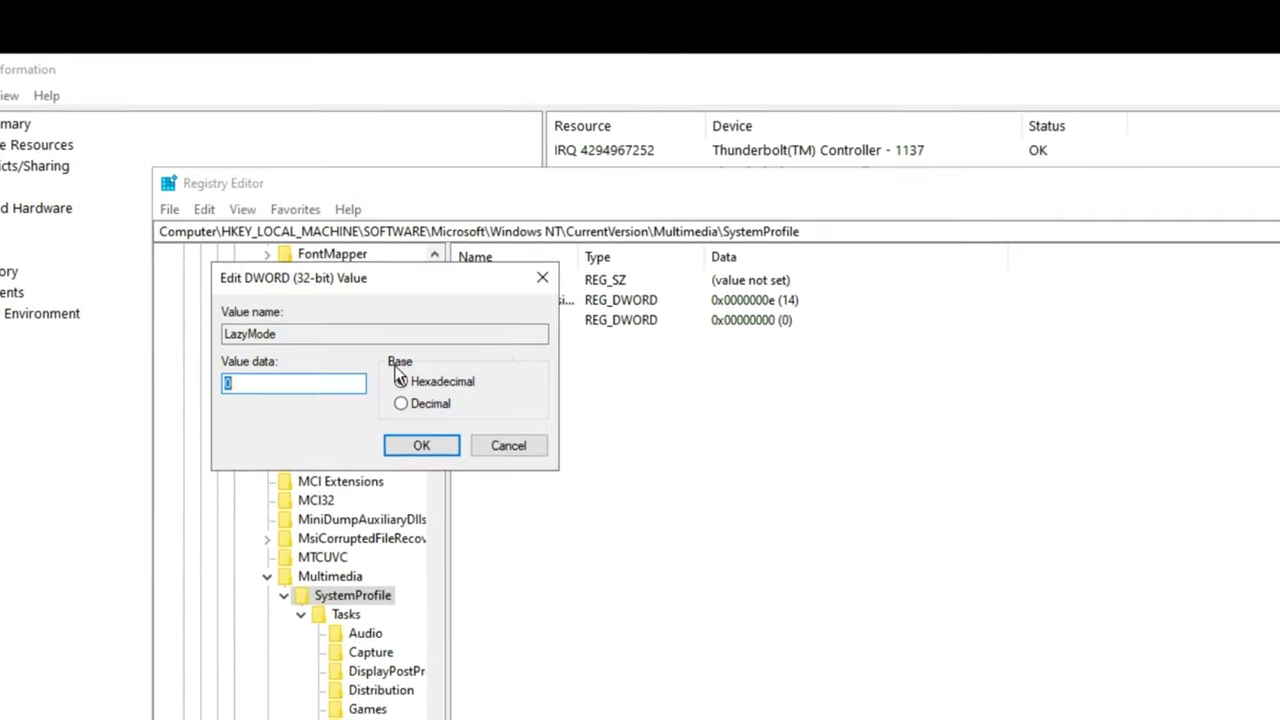
{"action": "left_click", "coordinate": [452, 451]}
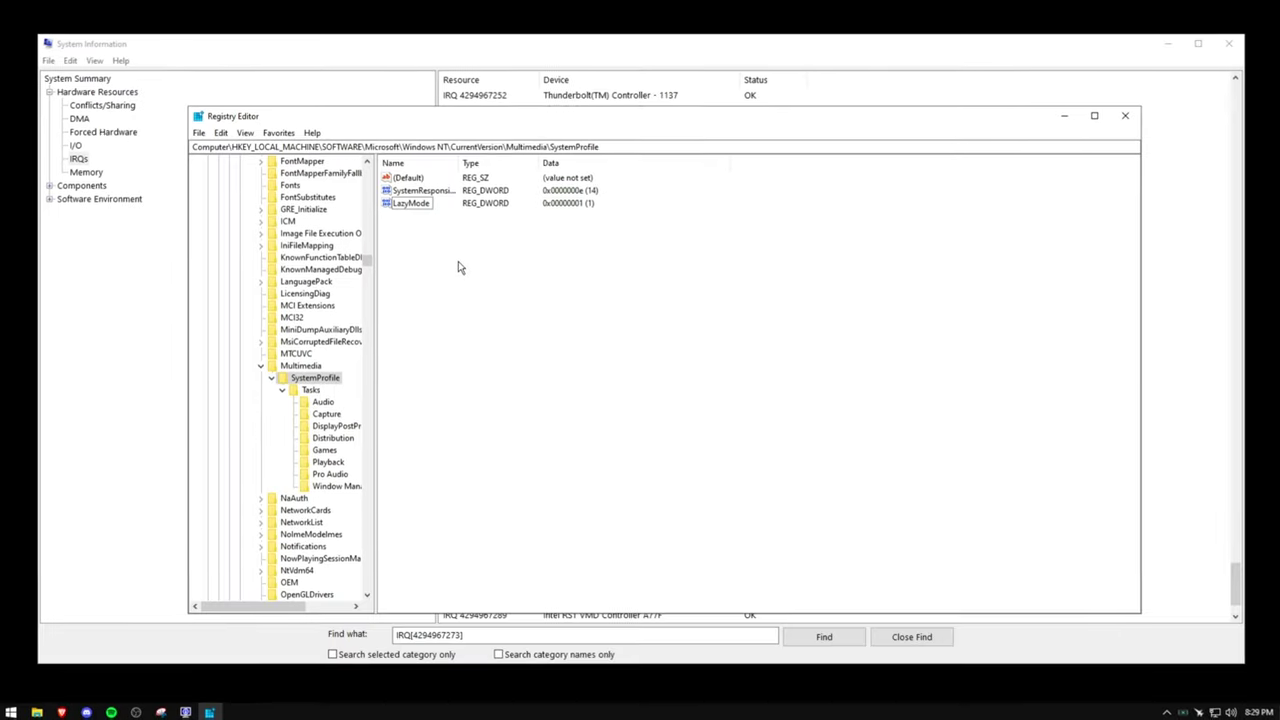
Create another DWORD (32-bit) value in the SystemProfile key and name it LazyModeTimeout.
{"action": "right_click", "coordinate": [586, 390]}
{"action": "mouse_move", "coordinate": [634, 402]}
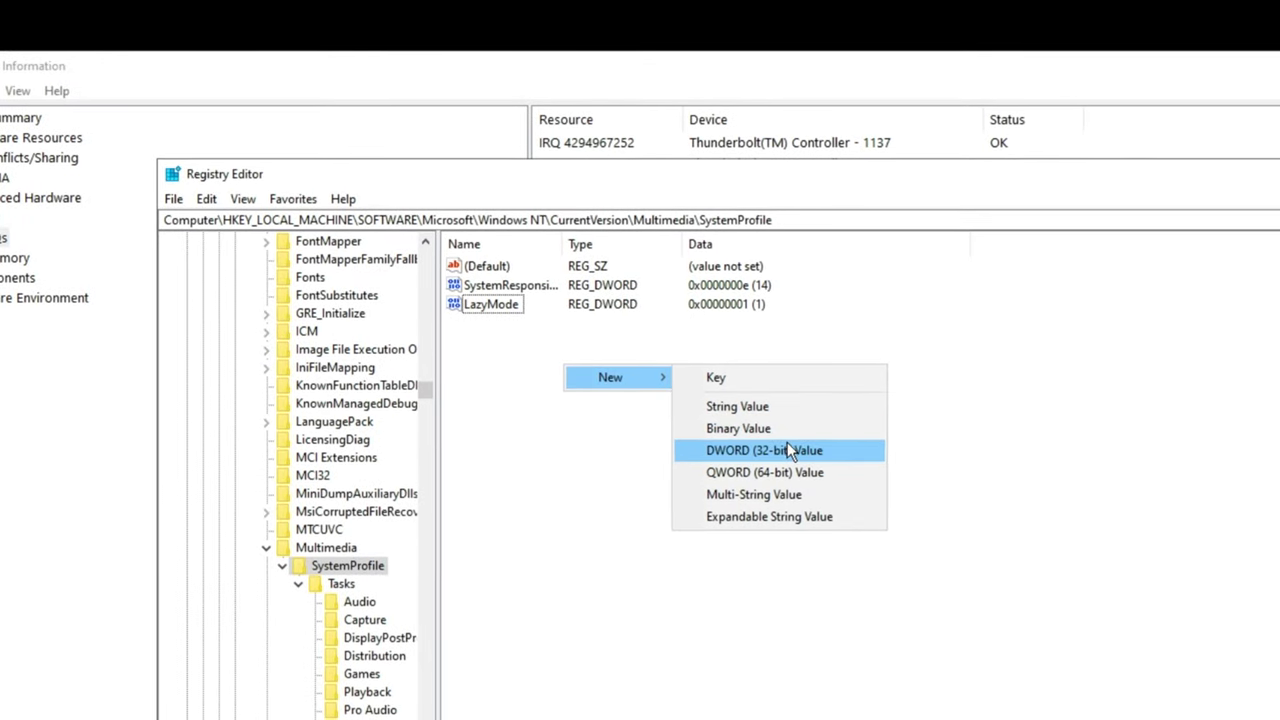
{"action": "left_click", "coordinate": [787, 448]}
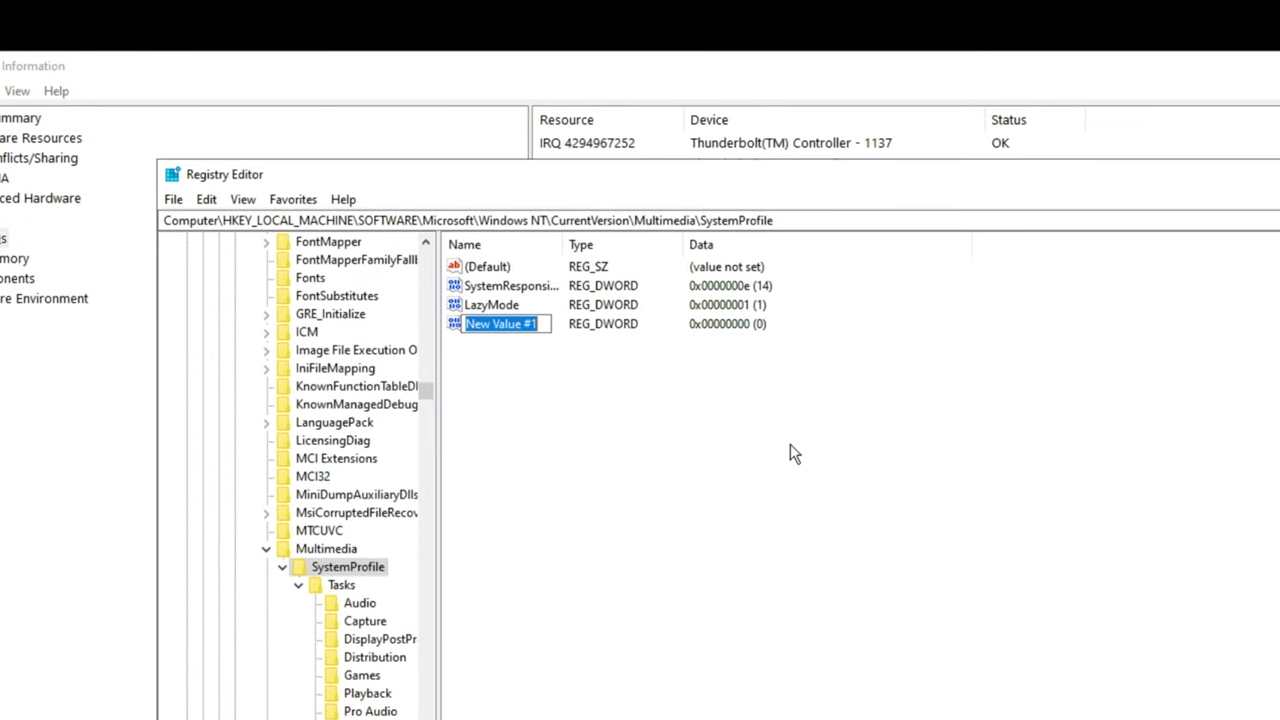
{"action": "type", "text": "LazyModeTimeout"}
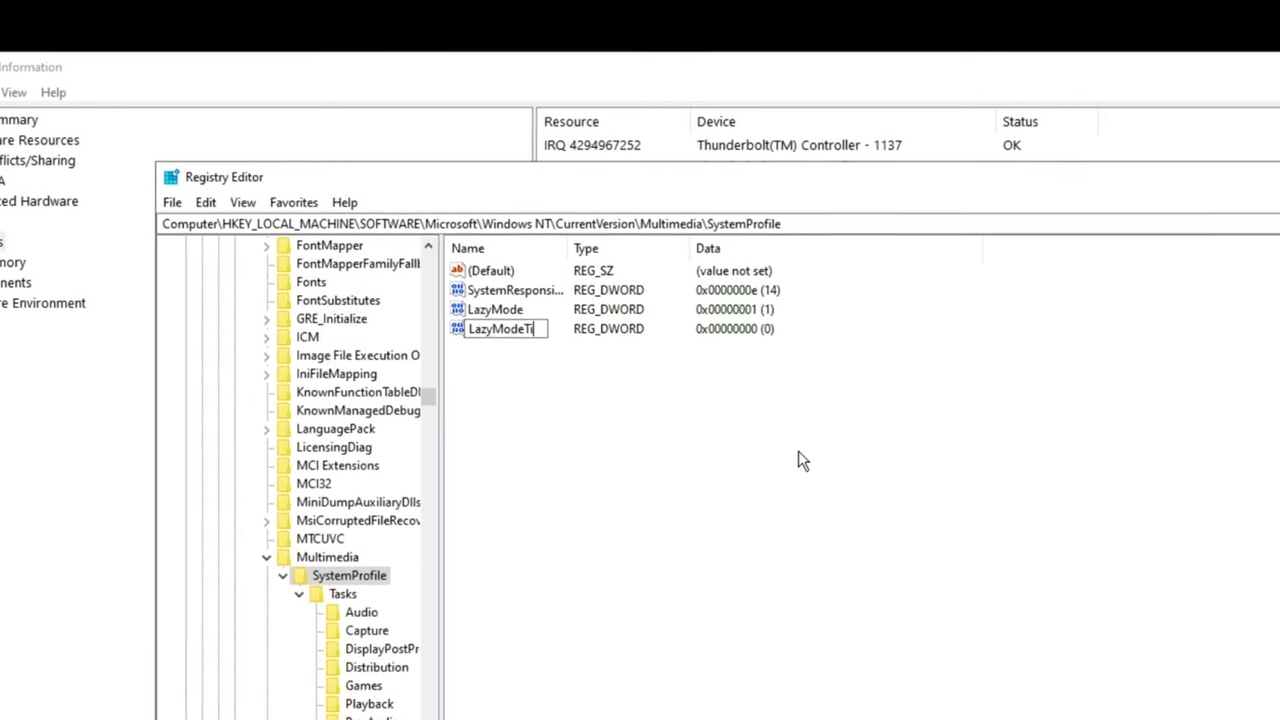
{"action": "key", "text": "Return"}
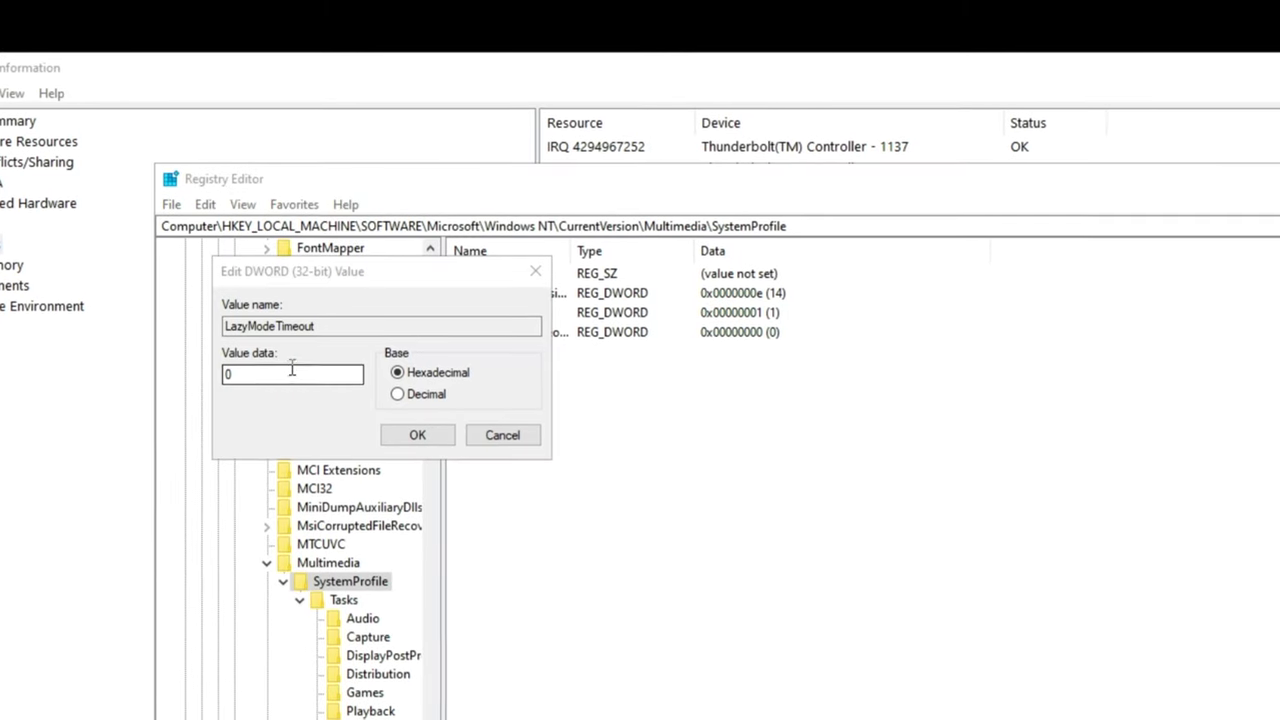
Set the LazyModeTimeout value's data to 0x61a8 with the hexadecimal base.
{"action": "left_click_drag", "start_coordinate": [292, 370], "coordinate": [168, 399]}
{"action": "type", "text": "0x61a8"}
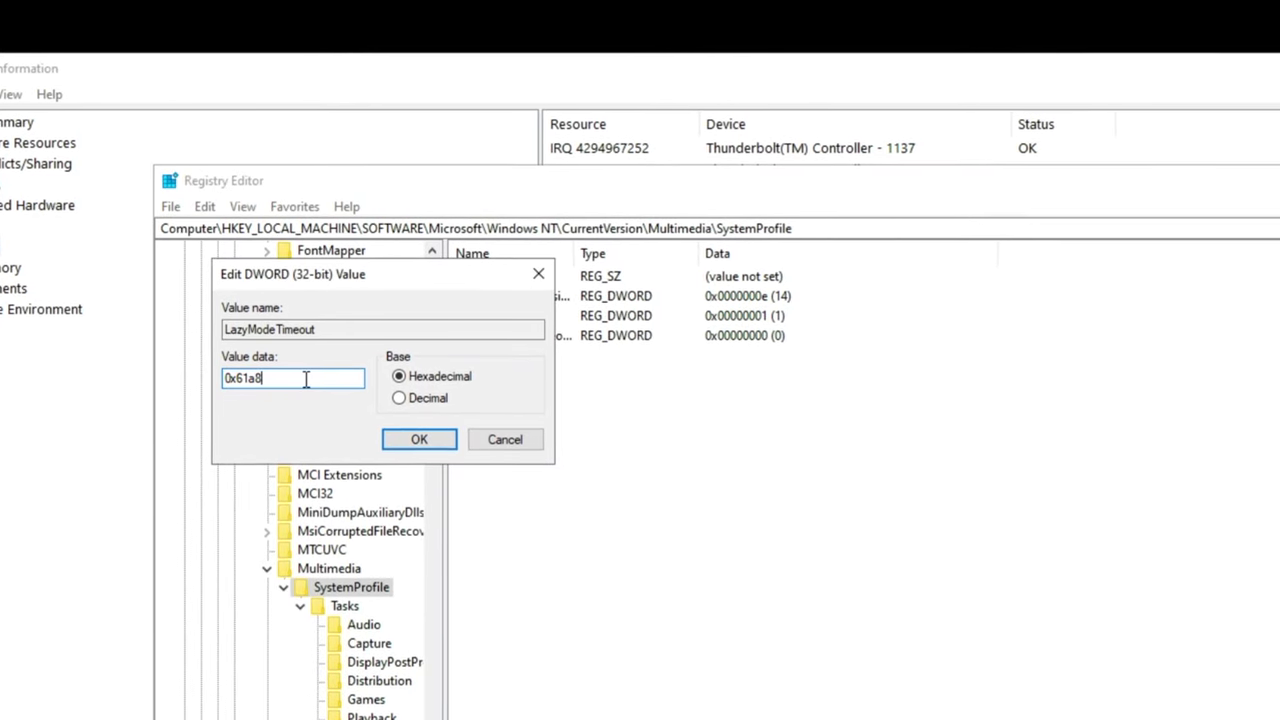
{"action": "left_click_drag", "start_coordinate": [306, 376], "coordinate": [240, 346]}
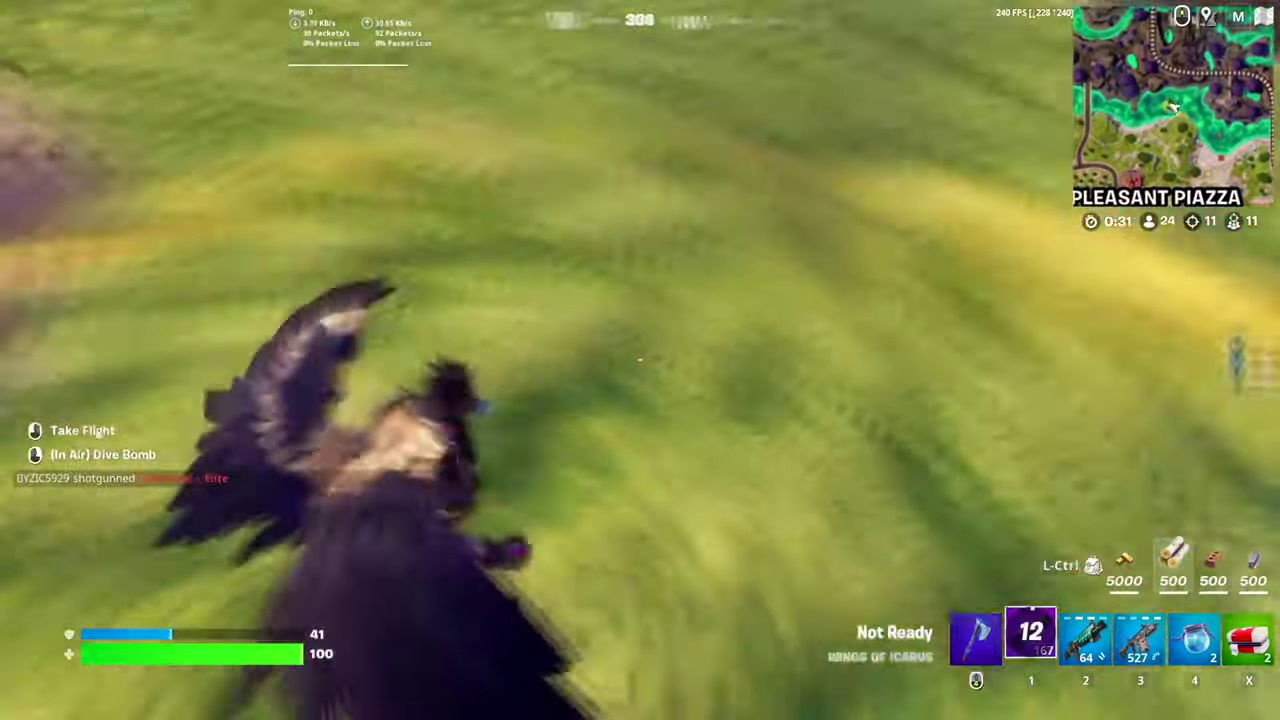
{"action": "key", "text": "q"}
{"action": "left_click", "coordinate": [640, 360]}
{"action": "left_click", "coordinate": [640, 360]}
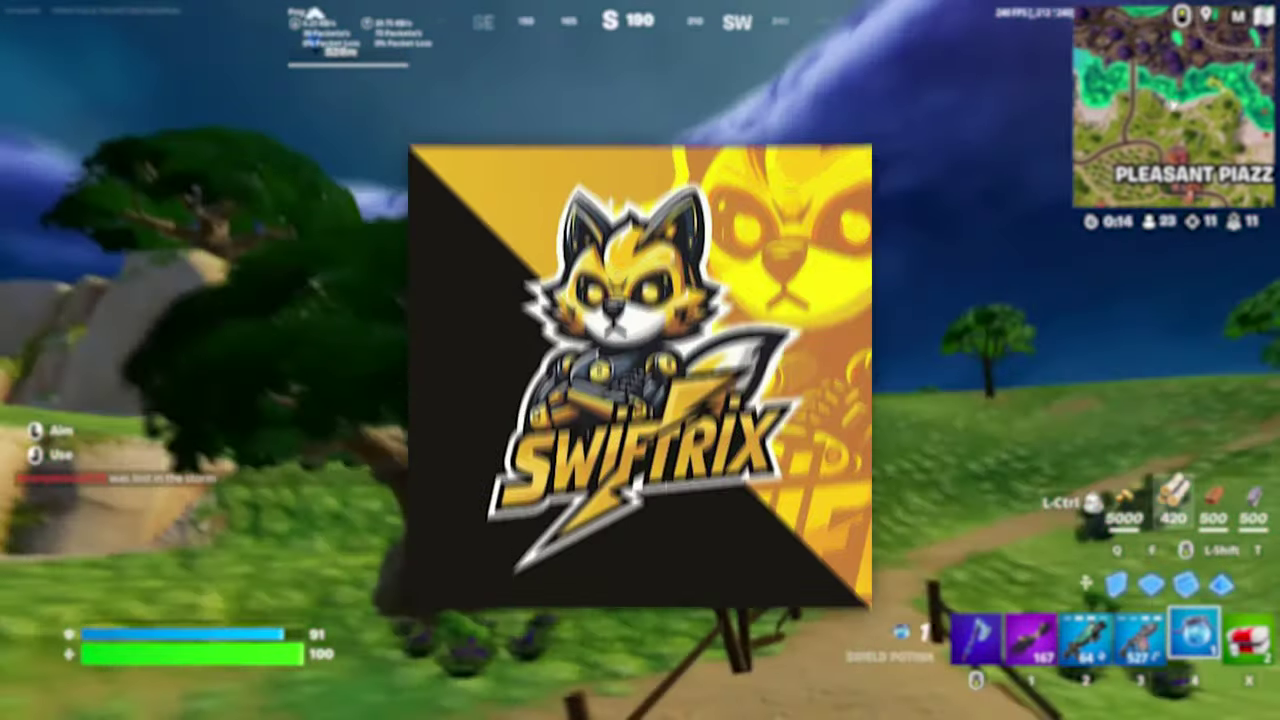
{"action": "key", "text": "1"}
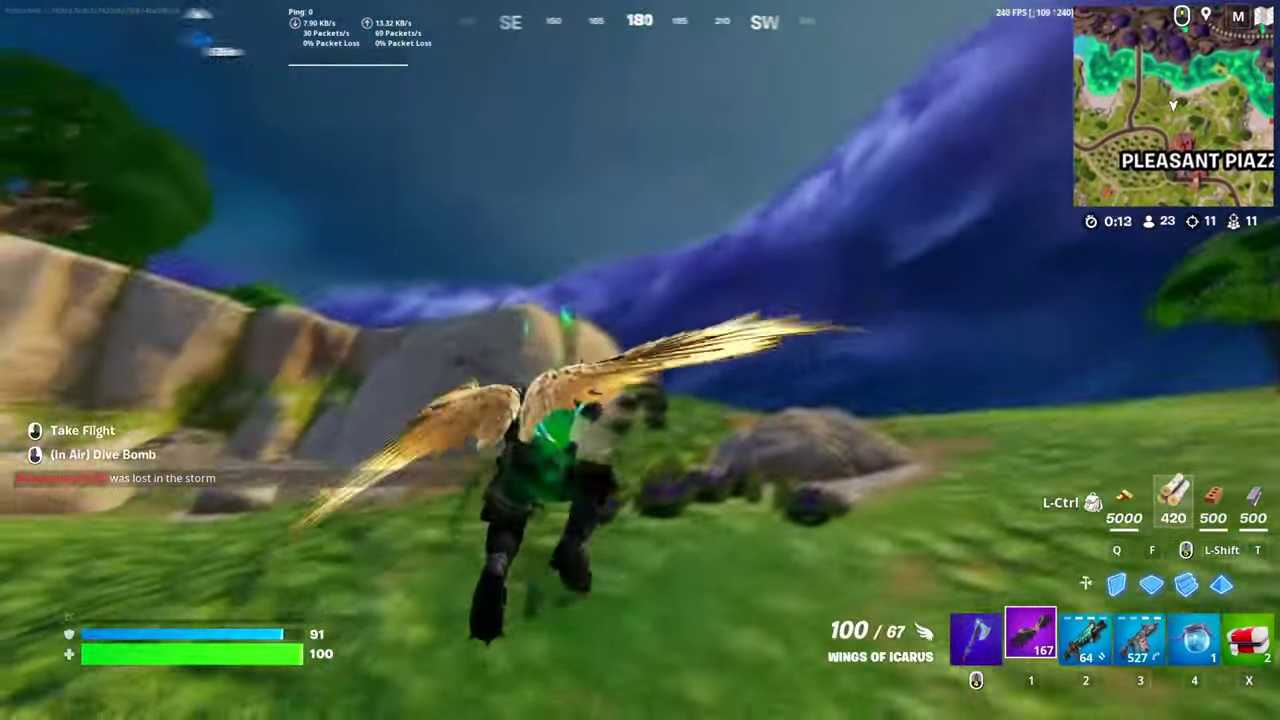
{"action": "left_click", "coordinate": [640, 360]}
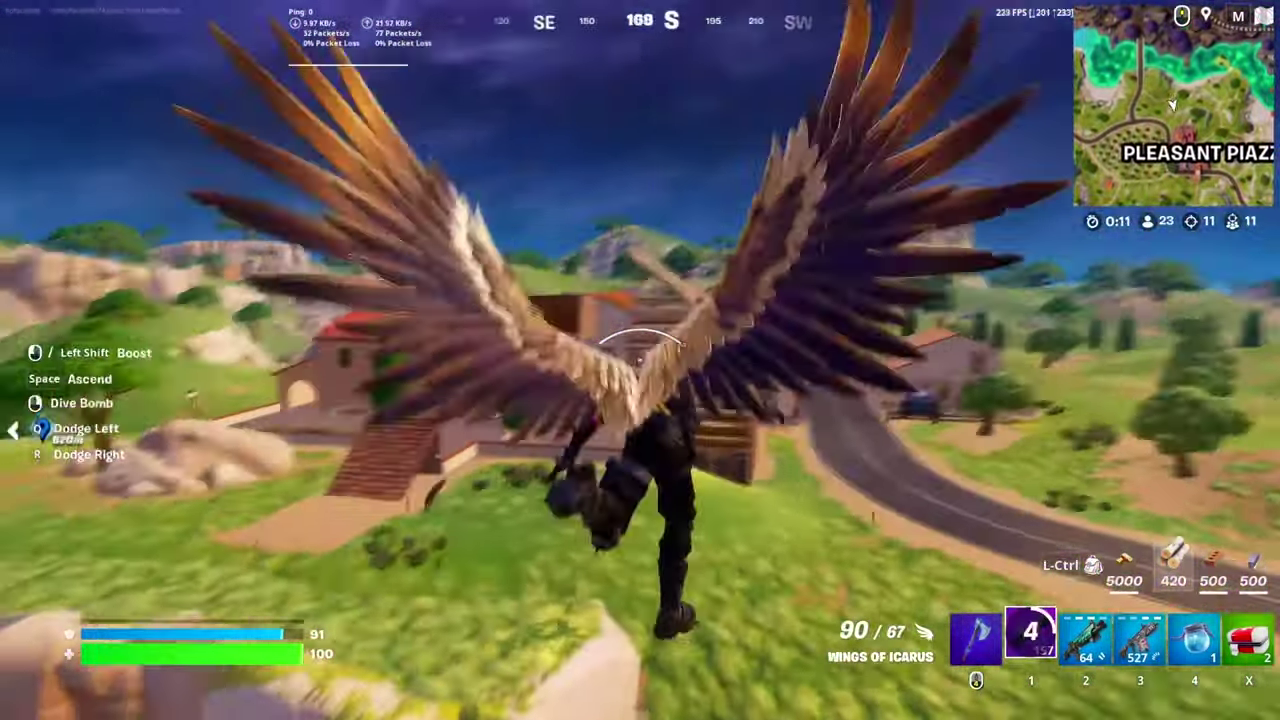
{"action": "left_click", "coordinate": [640, 360]}
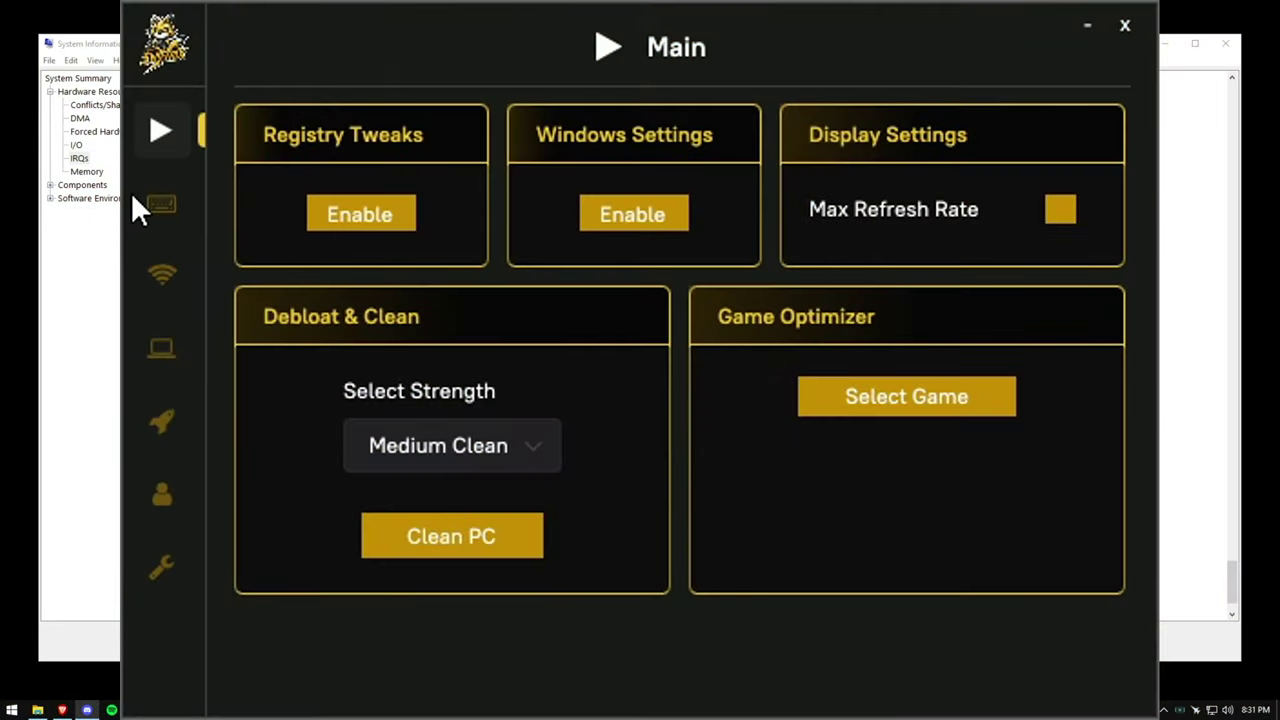
Switch to the Swiftrix optimizer's Latency settings, turn on GPU Interrupt Priority and enable the Latency Optimizations.
{"action": "left_click", "coordinate": [140, 207]}
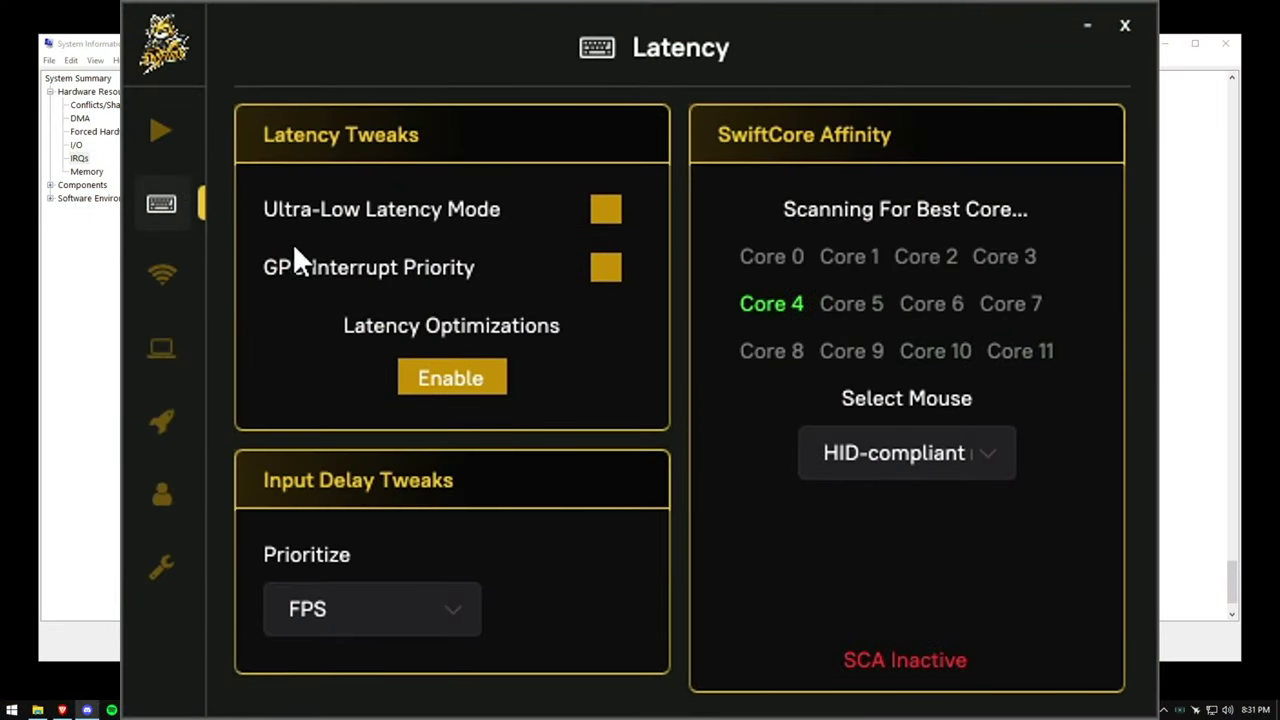
{"action": "left_click", "coordinate": [607, 267]}
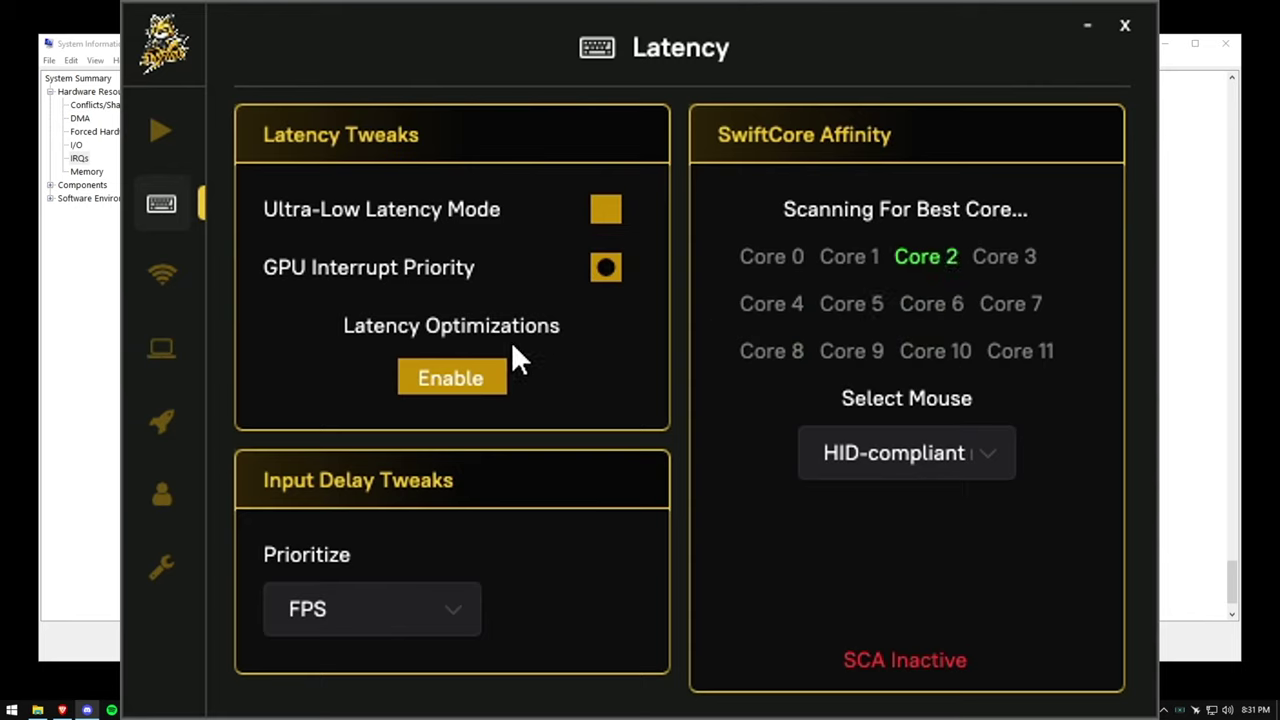
{"action": "left_click", "coordinate": [476, 376]}
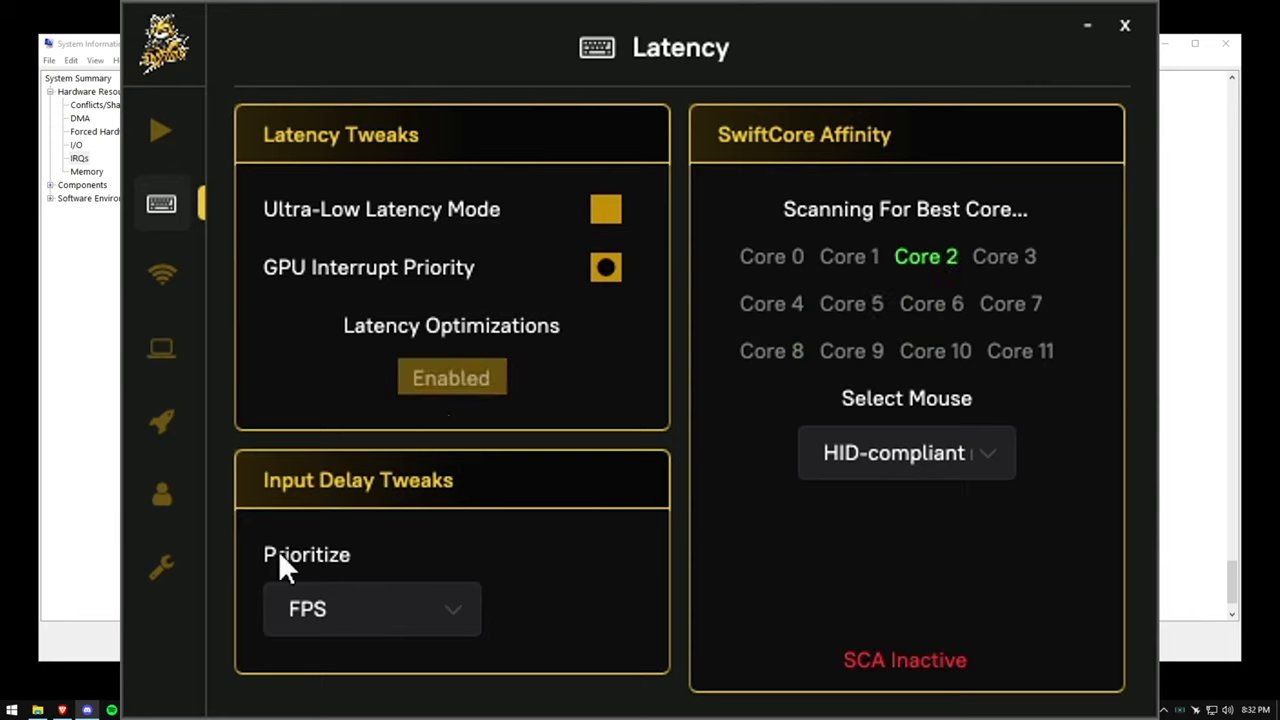
Prioritize Input Delay with Ultra-Low Latency Mode turned on, and select Razer Viper V3 Pro as the SwiftCore Affinity mouse.
{"action": "left_click", "coordinate": [296, 615]}
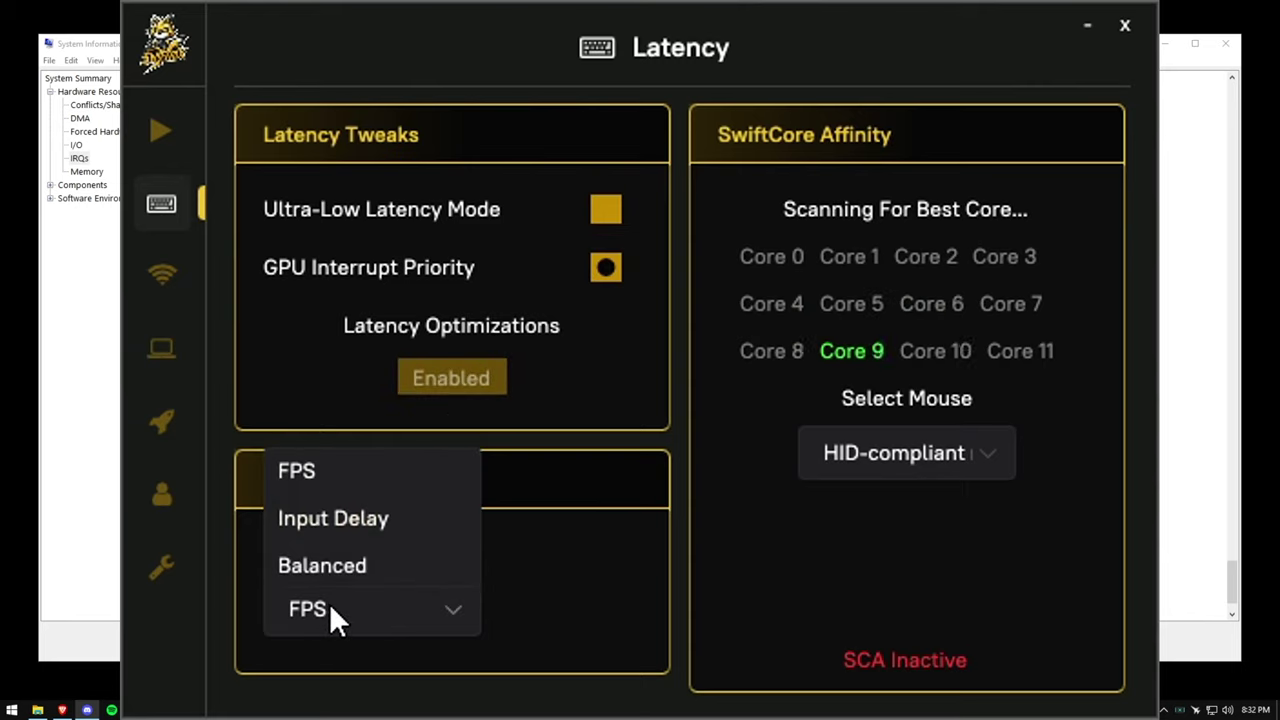
{"action": "left_click", "coordinate": [318, 516]}
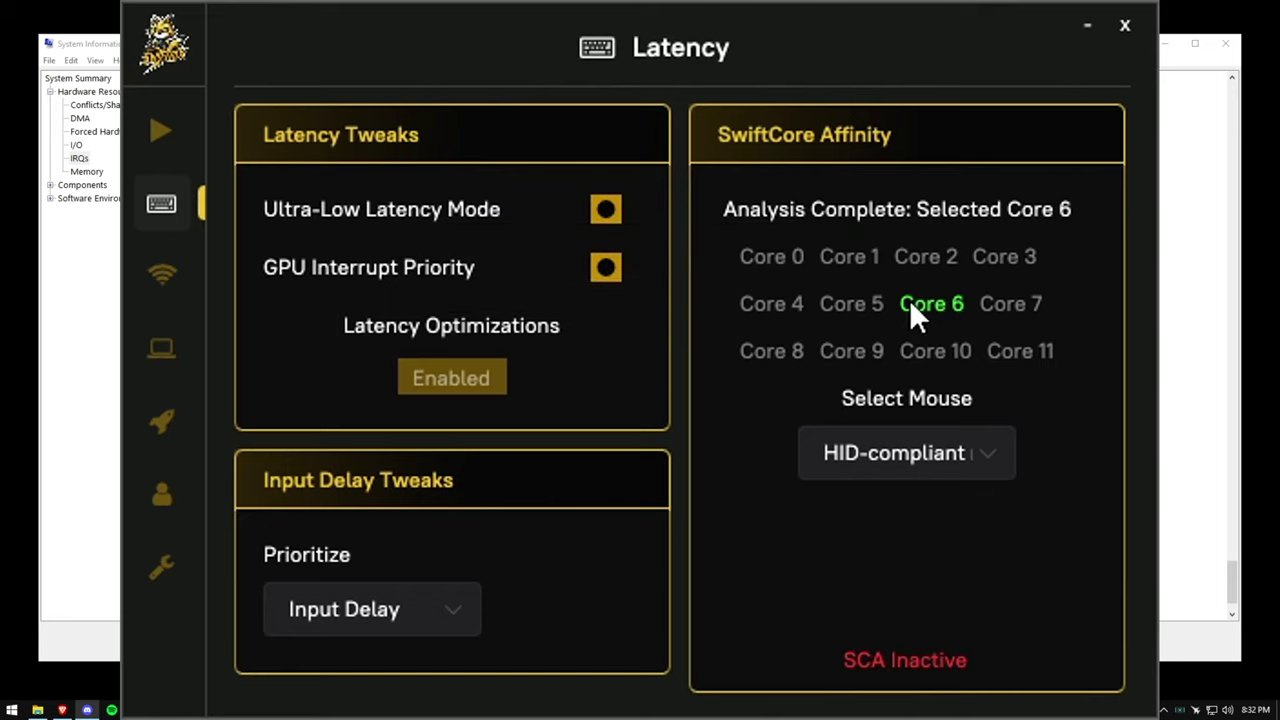
{"action": "left_click", "coordinate": [884, 462]}
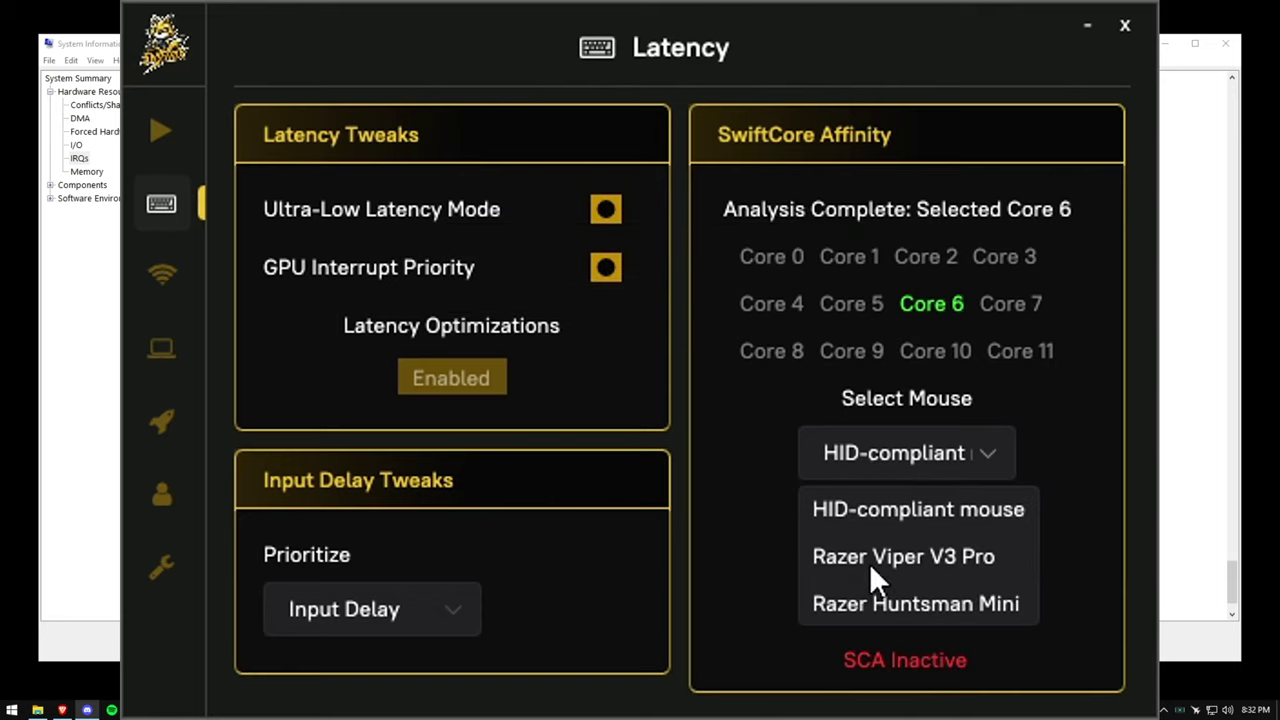
{"action": "left_click", "coordinate": [871, 560]}
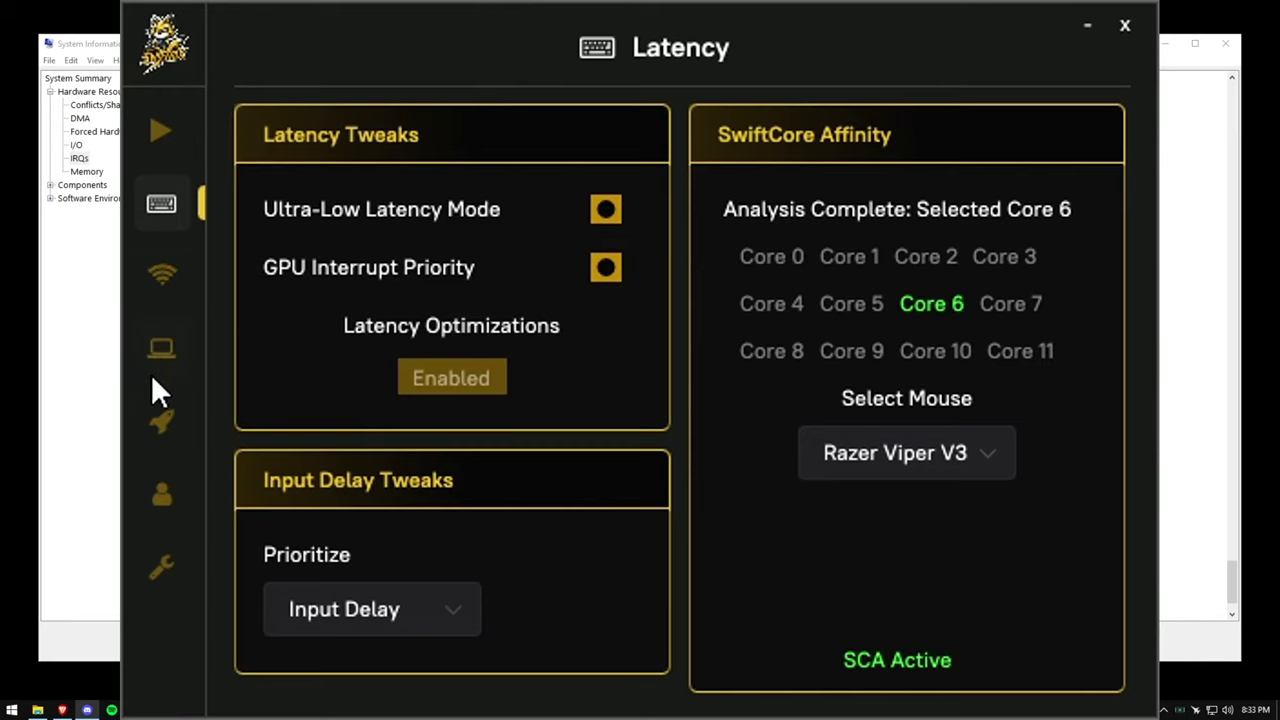
Set the BIOS tweaks to maximize Input Delay and start the BIOS optimization.
{"action": "left_click", "coordinate": [160, 350]}
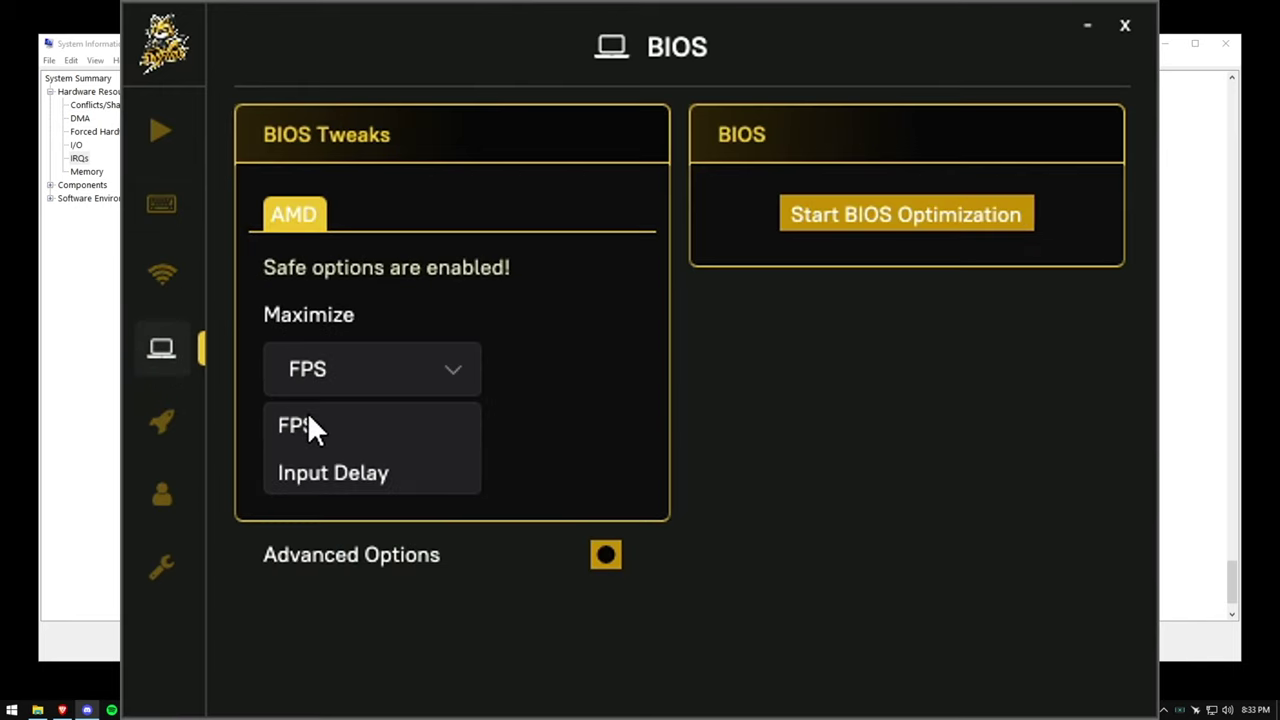
{"action": "left_click", "coordinate": [328, 475]}
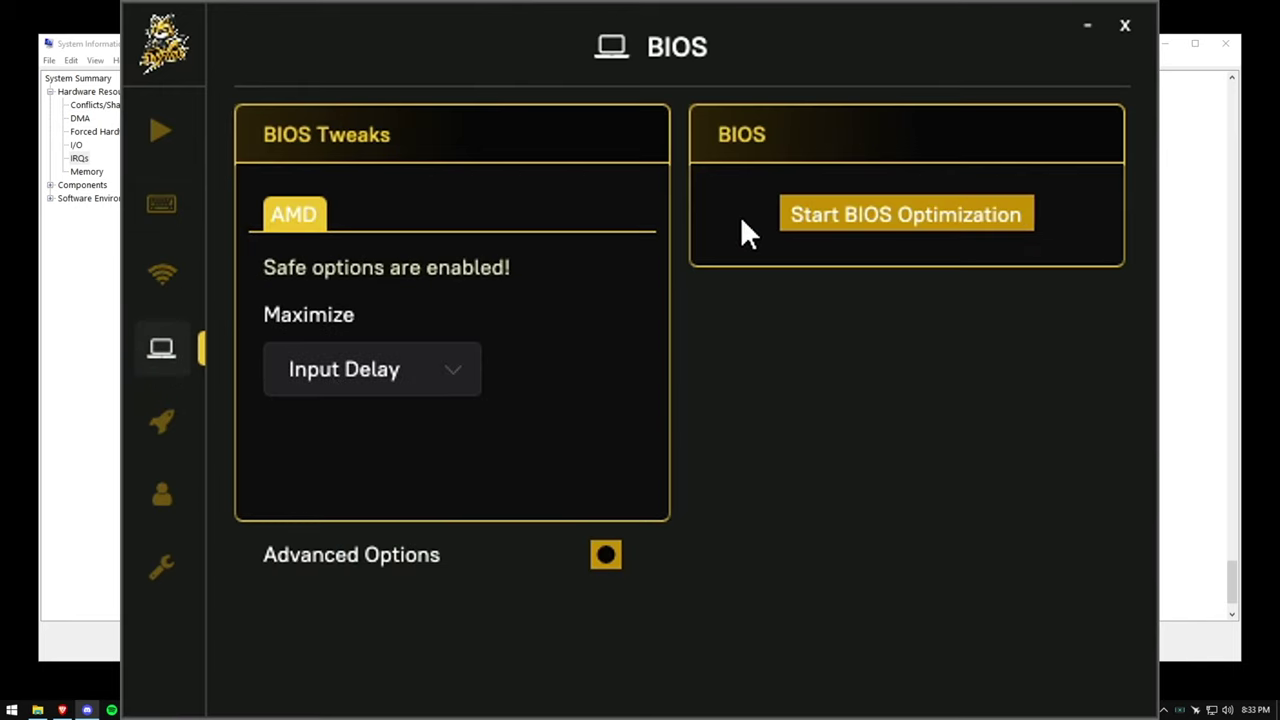
{"action": "left_click", "coordinate": [808, 230]}
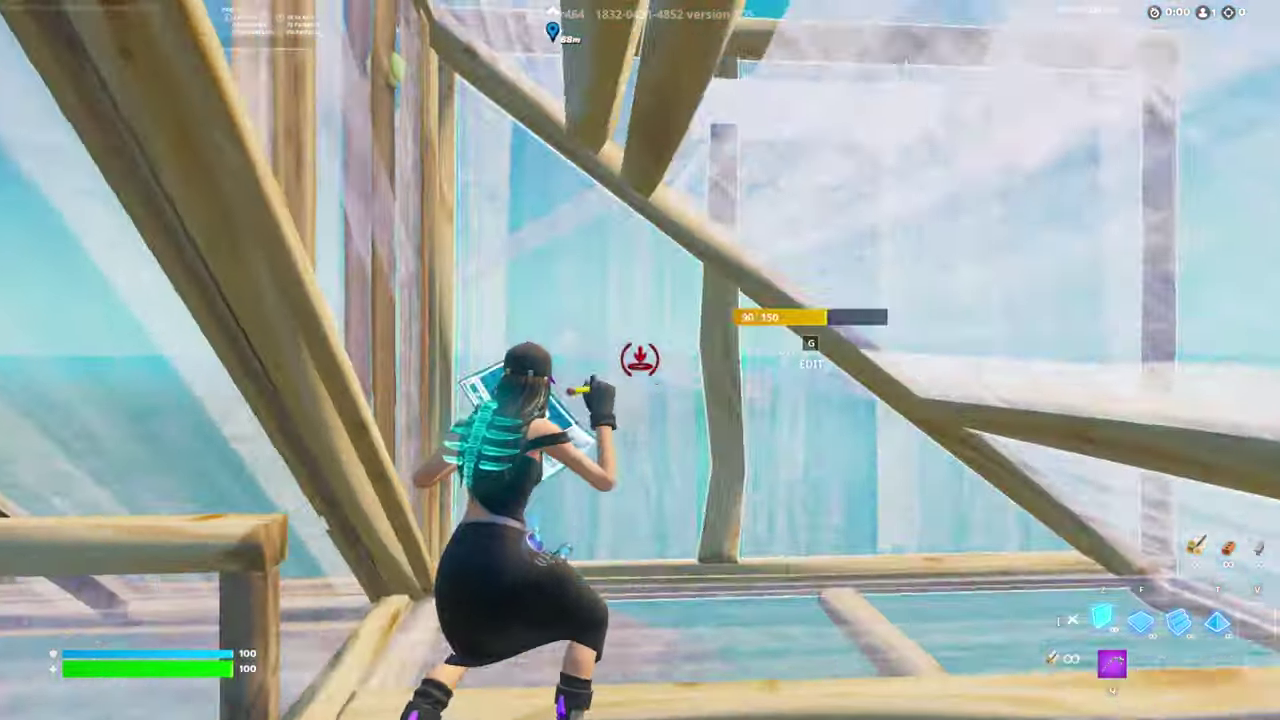
{"action": "key", "text": "g"}
{"action": "key", "text": "z"}
{"action": "key", "text": "g"}
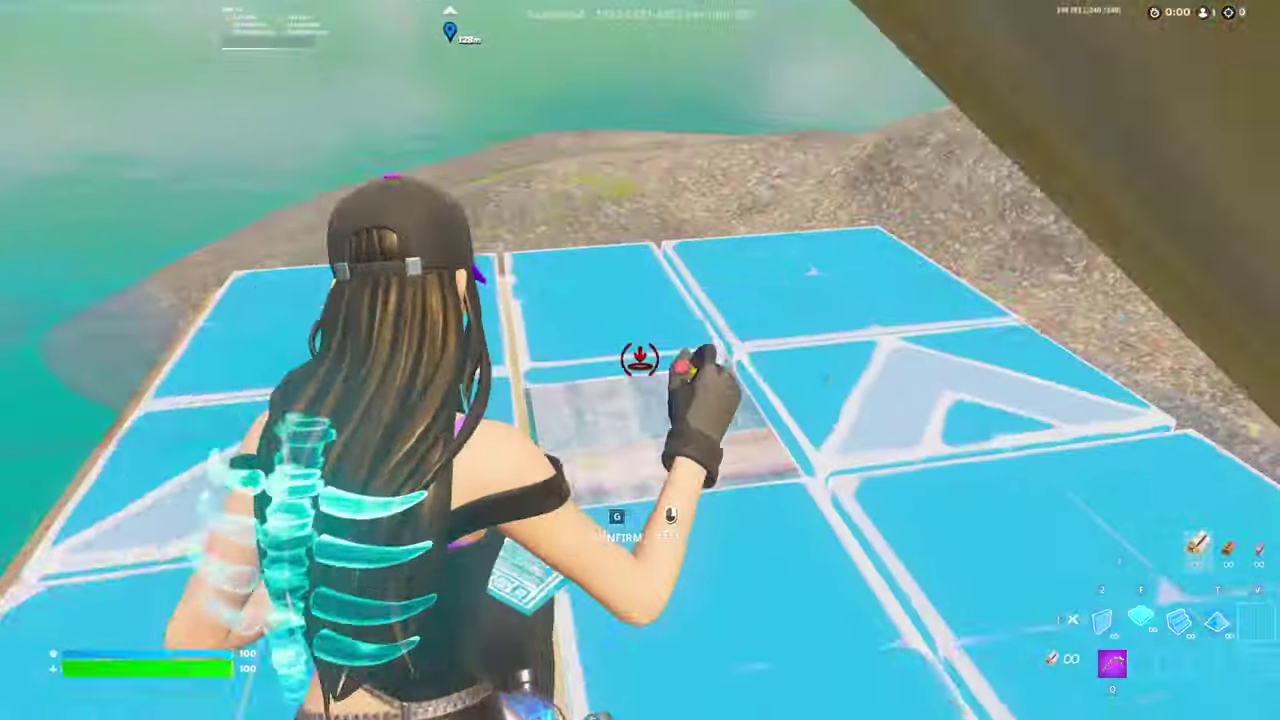
{"action": "key", "text": "z"}
{"action": "left_click", "coordinate": [640, 360]}
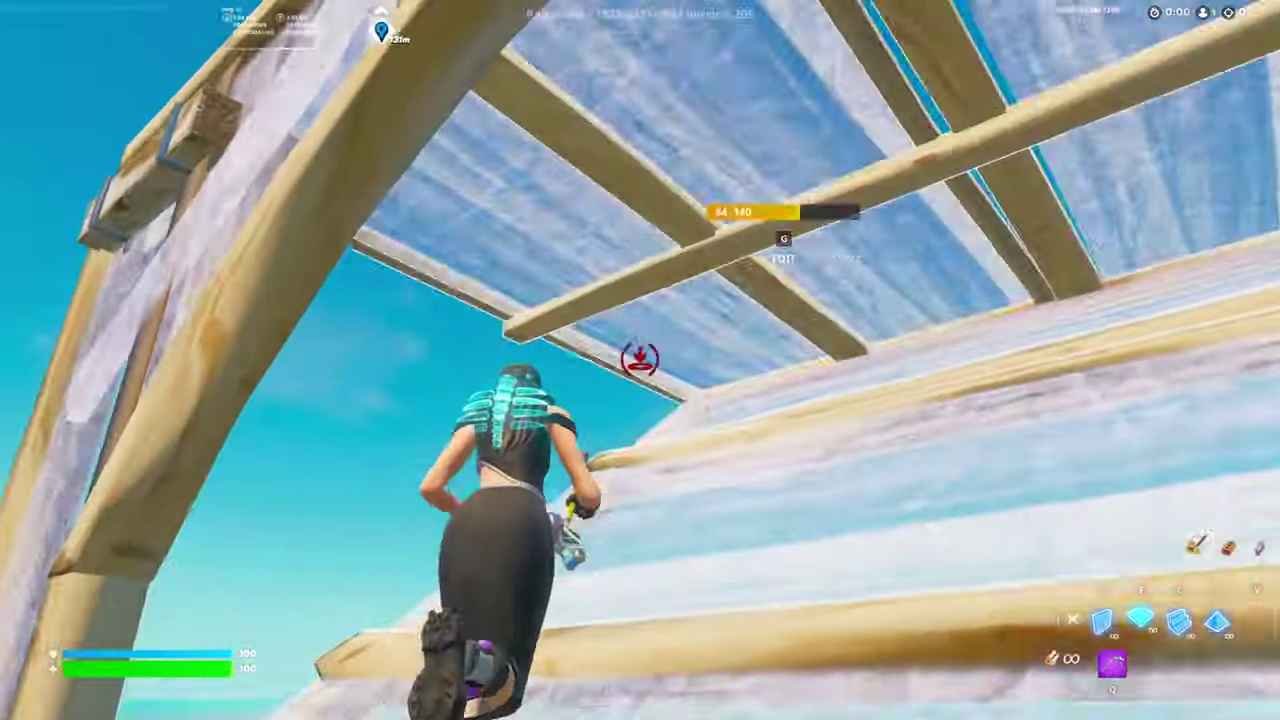
{"action": "key", "text": "g"}
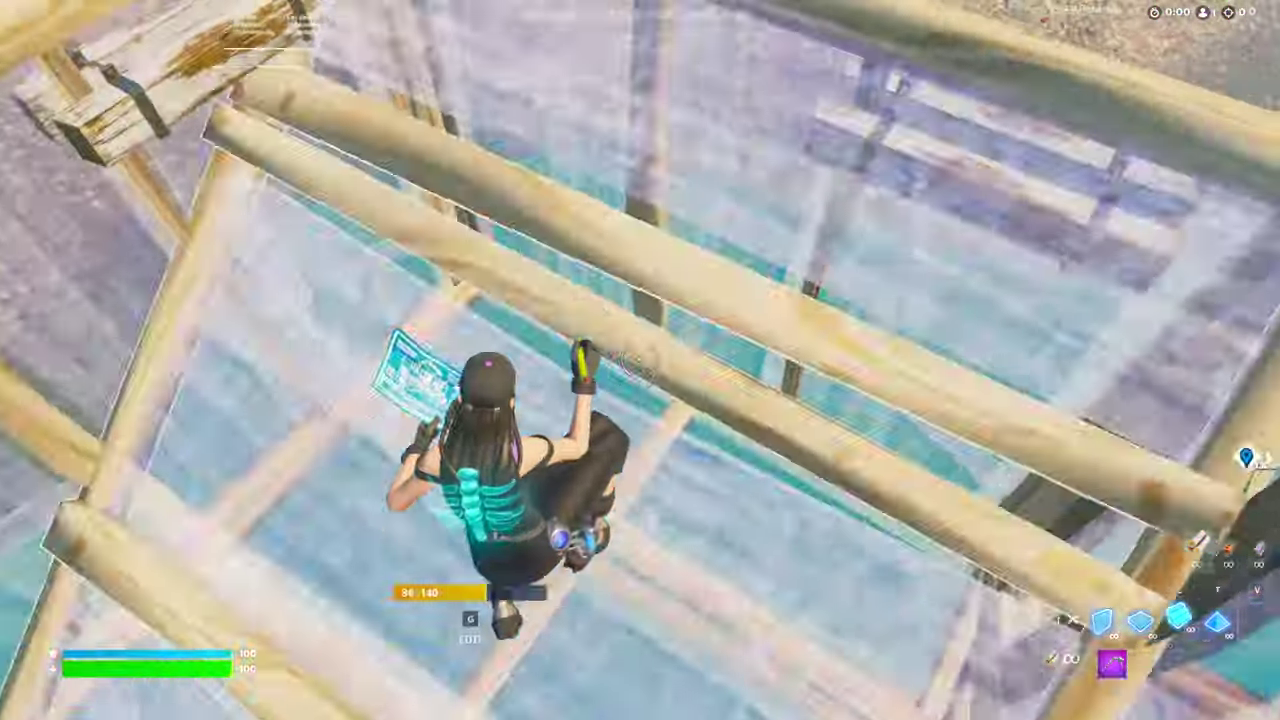
{"action": "left_click", "coordinate": [640, 360]}
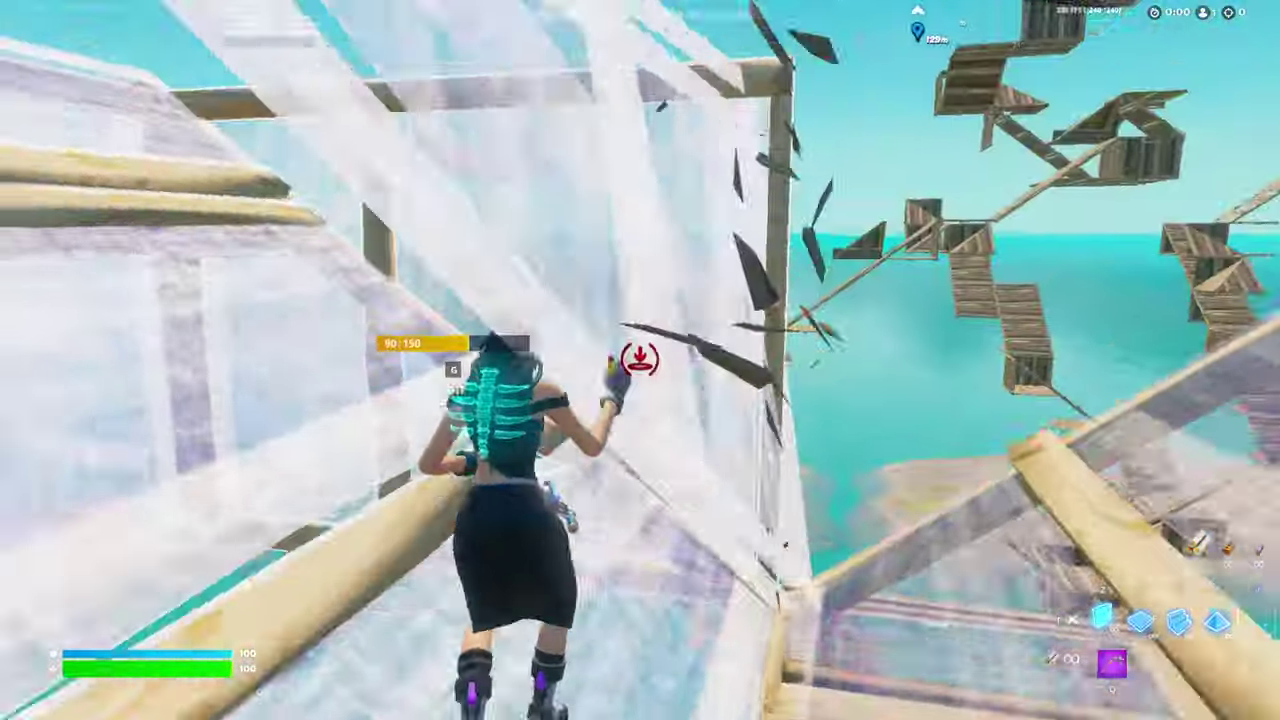
{"action": "key", "text": "w"}
{"action": "key", "text": "g"}
{"action": "left_click", "coordinate": [640, 360]}
{"action": "key", "text": "f"}
{"action": "left_click", "coordinate": [640, 360]}
{"action": "key", "text": "g"}
{"action": "left_click", "coordinate": [640, 360]}
{"action": "key", "text": "g"}
{"action": "key", "text": "f"}
{"action": "left_click", "coordinate": [640, 360]}
{"action": "key", "text": "z"}
{"action": "left_click", "coordinate": [640, 360]}
{"action": "key", "text": "g"}
{"action": "left_click", "coordinate": [640, 360]}
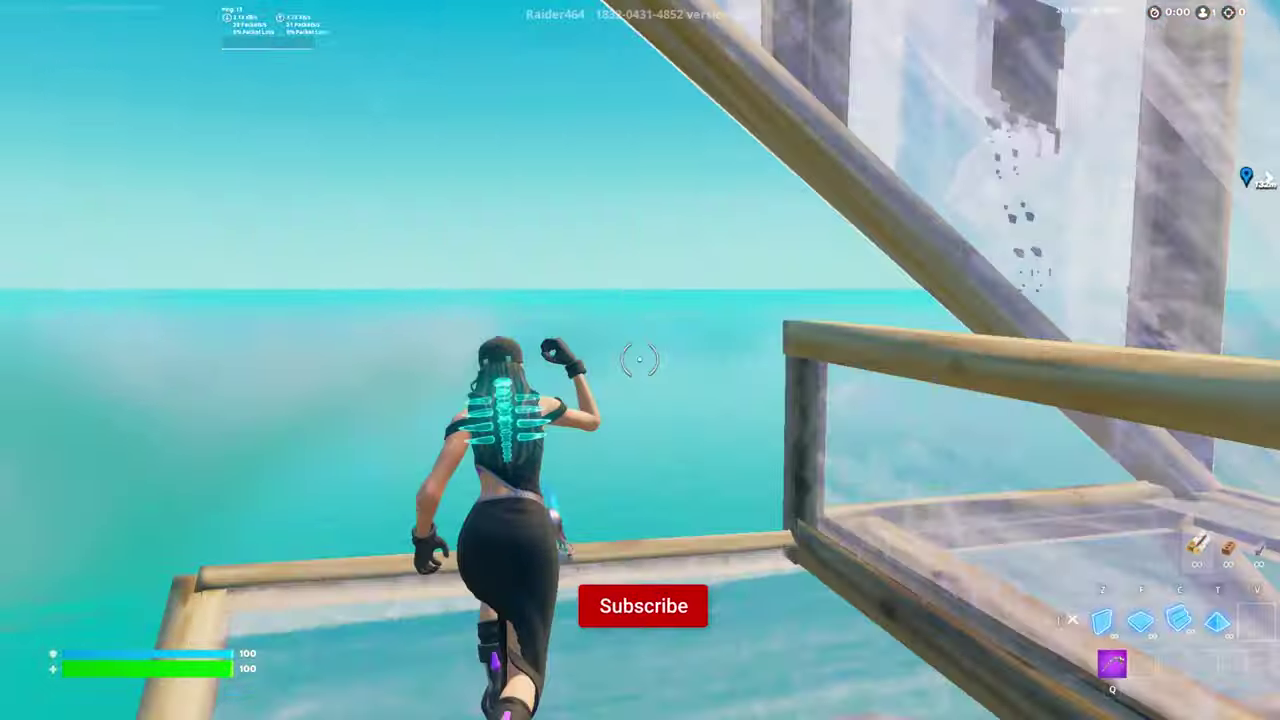
{"action": "key", "text": "c"}
{"action": "left_click", "coordinate": [640, 360]}
{"action": "key", "text": "g"}
{"action": "left_click", "coordinate": [640, 360]}
{"action": "key", "text": "c"}
{"action": "left_click", "coordinate": [640, 360]}
{"action": "key", "text": "g"}
{"action": "left_click", "coordinate": [640, 360]}
{"action": "key", "text": "z"}
{"action": "left_click", "coordinate": [640, 360]}
{"action": "key", "text": "g"}
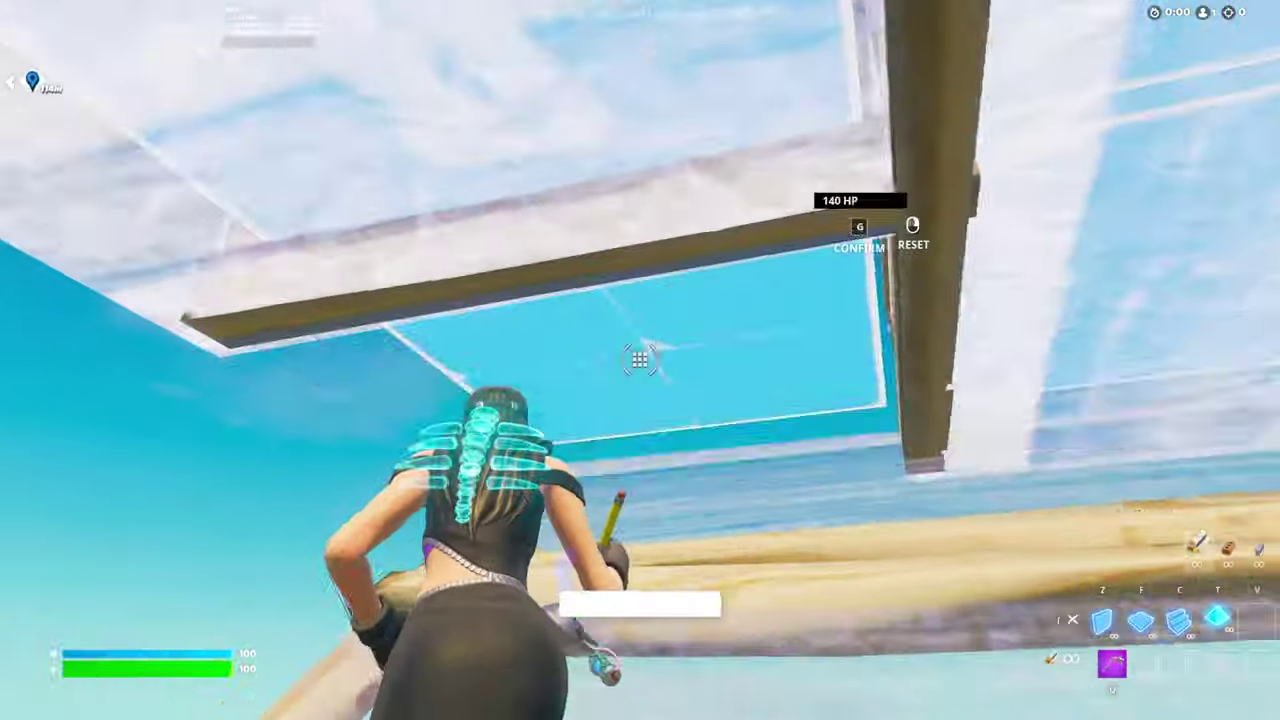